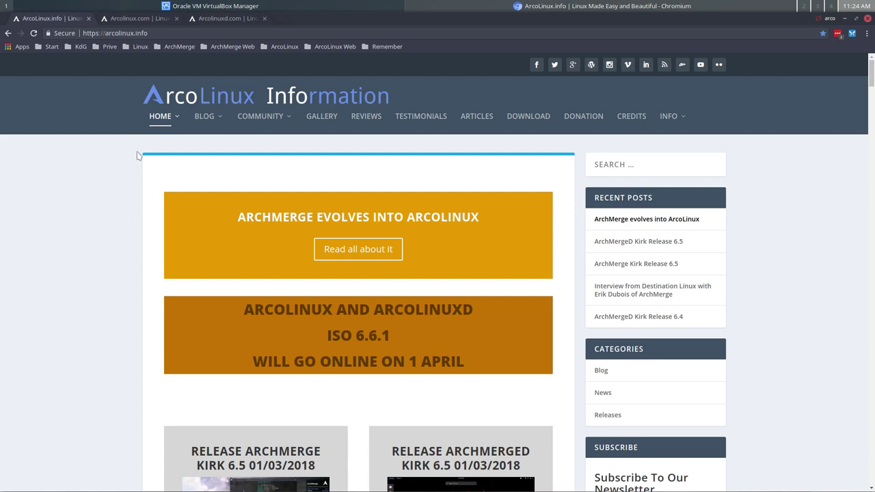
Step: Look over the current site's address bar and scroll through its homepage
mouse_move(163, 119)
click(110, 33)
click(108, 305)
scroll(108, 305, down, 10)
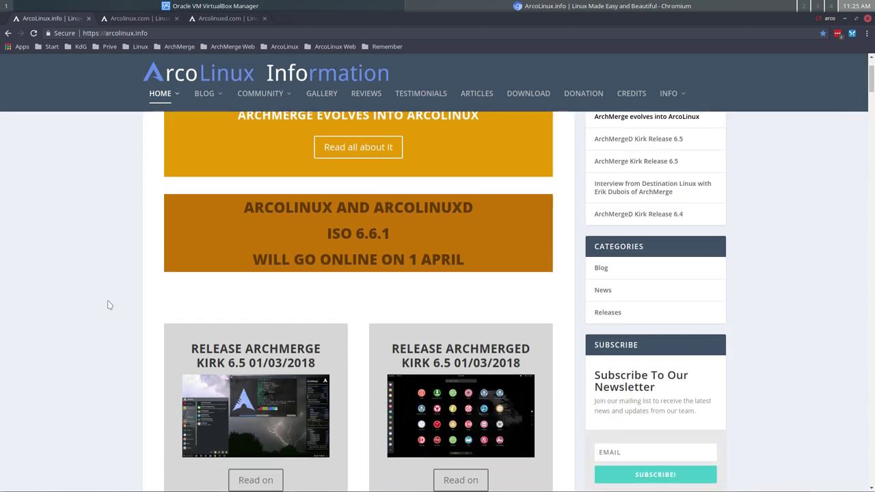
scroll(108, 305, up, 10)
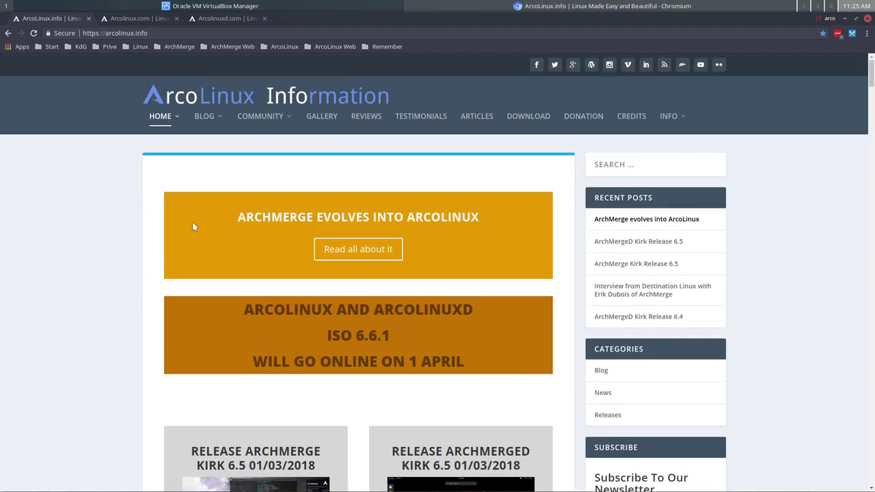
mouse_move(203, 121)
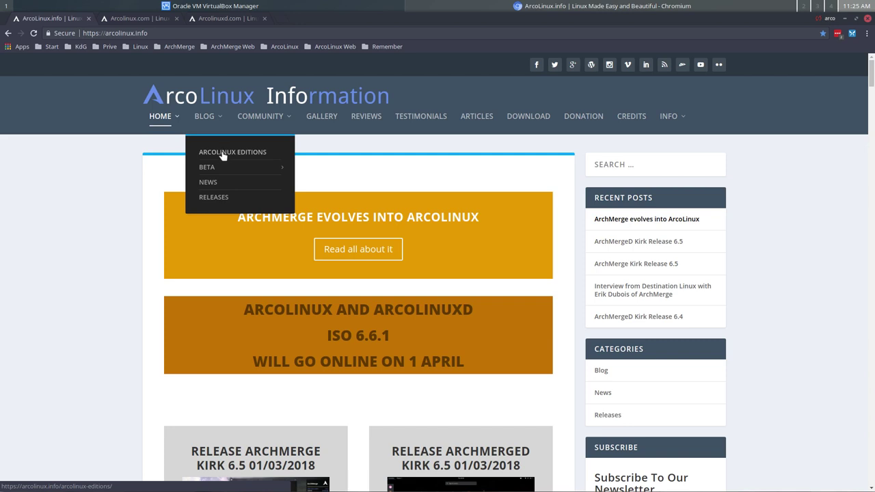
mouse_move(228, 171)
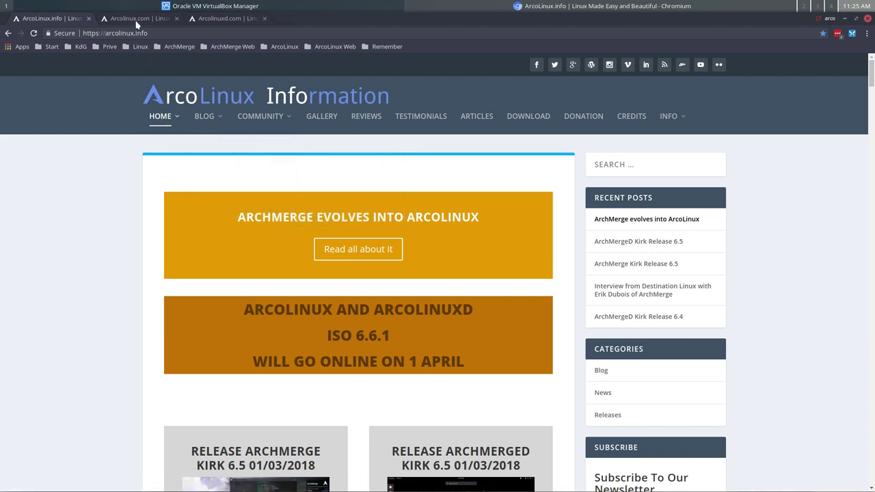
Step: Switch to the ArcoLinux.com tab, browse its menus, then bring up ArcoLinuxD.com
click(135, 19)
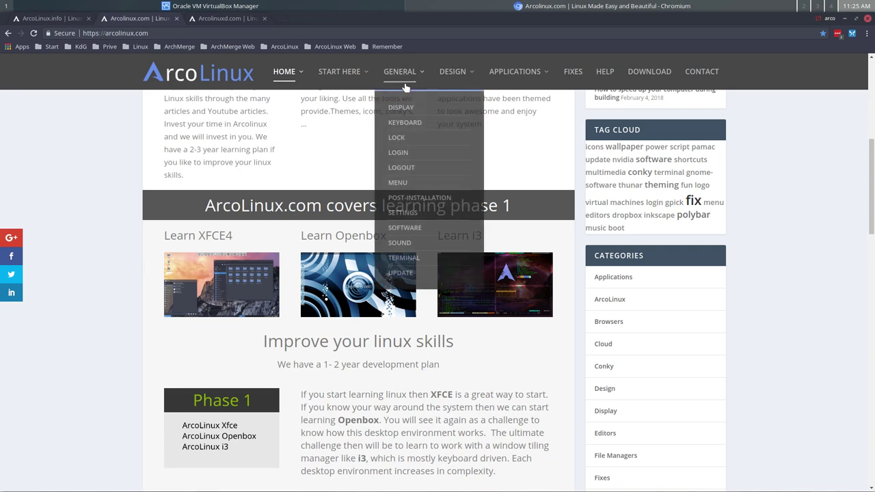
mouse_move(340, 80)
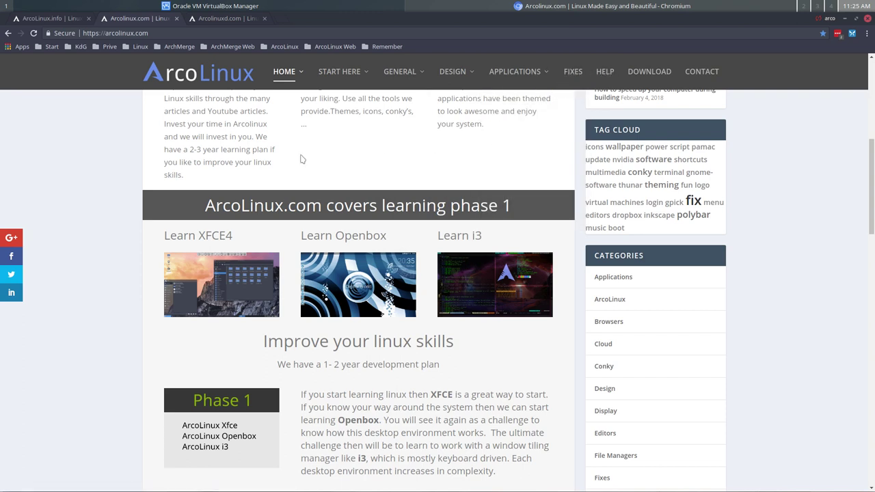
click(222, 18)
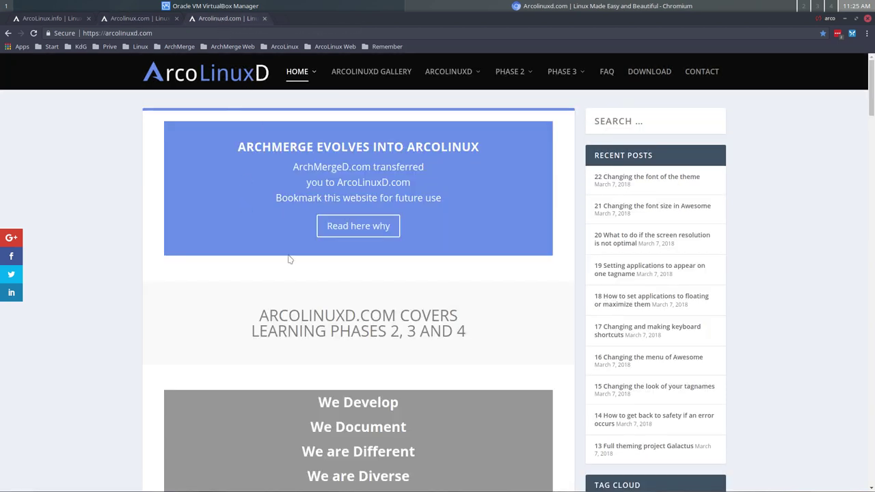
scroll(285, 278, down, 3)
scroll(285, 278, down, 2)
drag(278, 318, 436, 326)
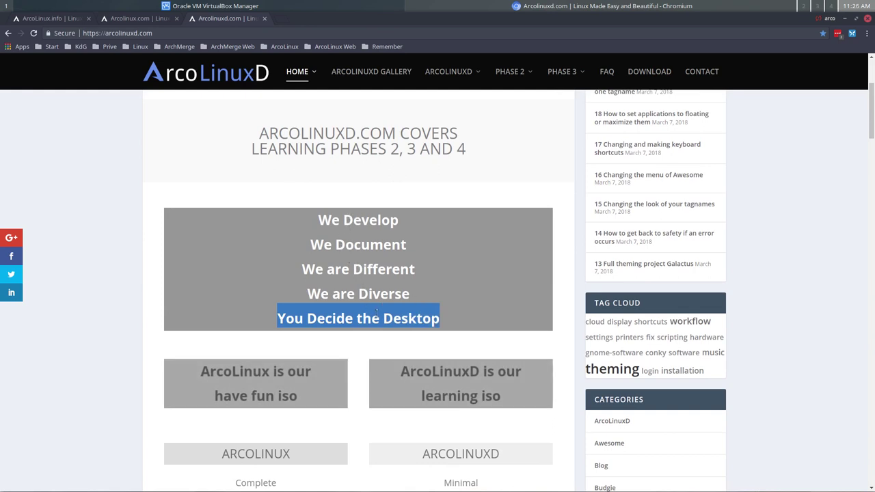
click(279, 385)
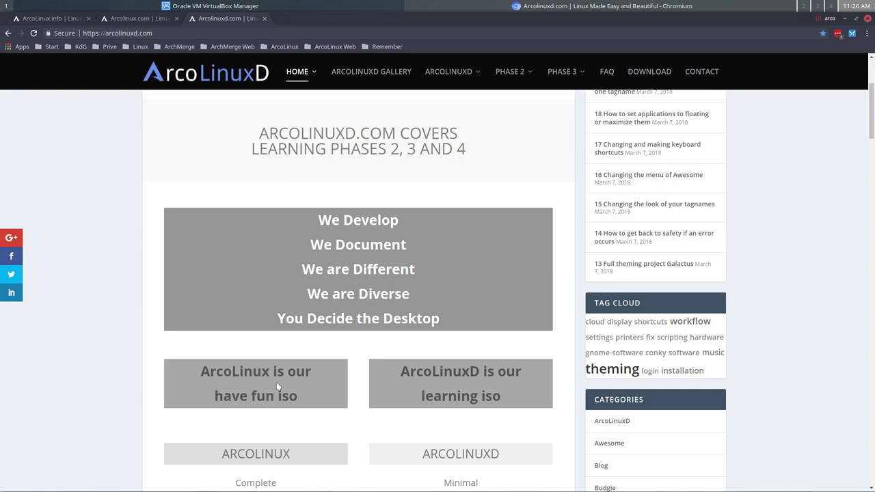
scroll(281, 363, down, 3)
scroll(280, 366, up, 3)
mouse_move(499, 115)
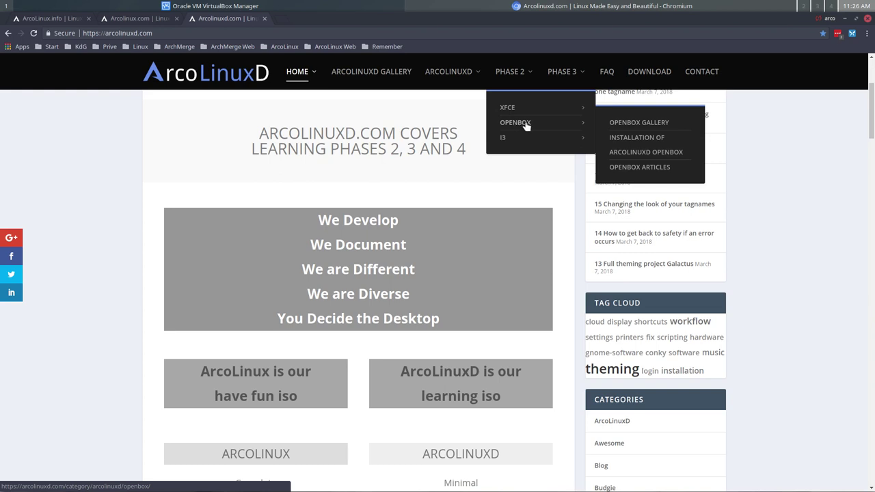
mouse_move(569, 80)
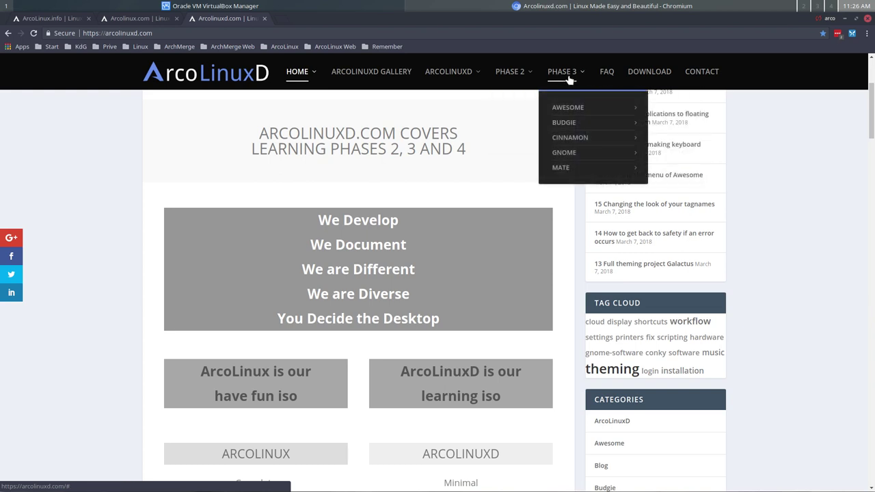
mouse_move(568, 109)
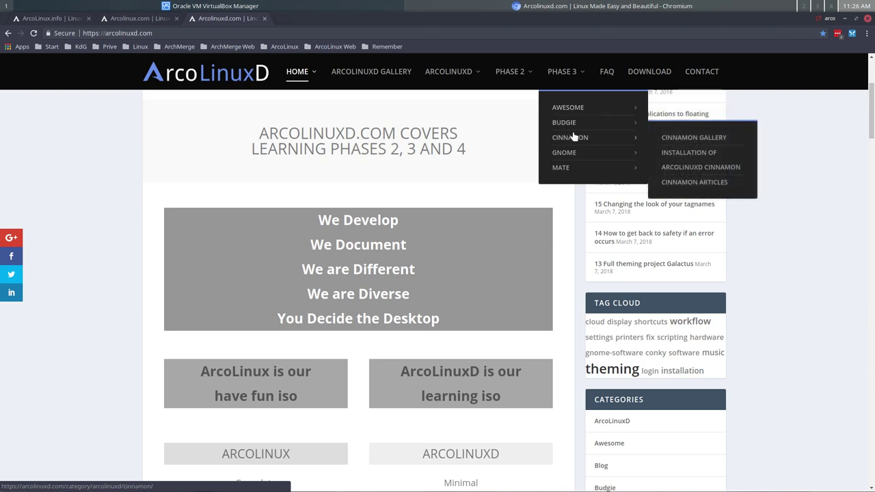
mouse_move(571, 154)
mouse_move(568, 170)
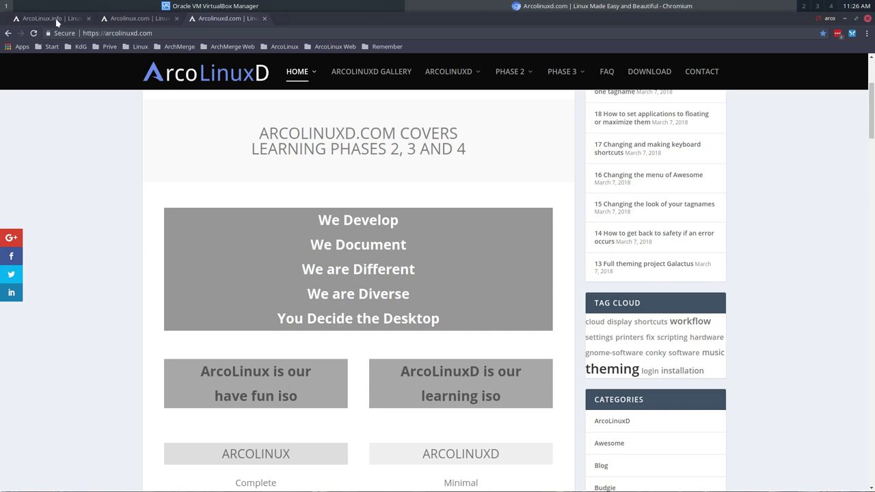
Step: Cycle through the ArcoLinux.info, ArcoLinux.com and ArcoLinuxD.com tabs, then switch to VirtualBox Manager
click(58, 22)
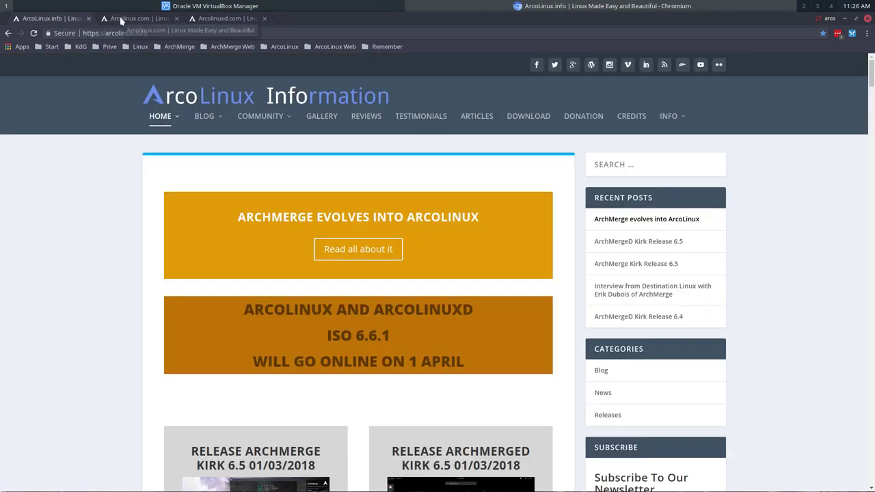
click(121, 21)
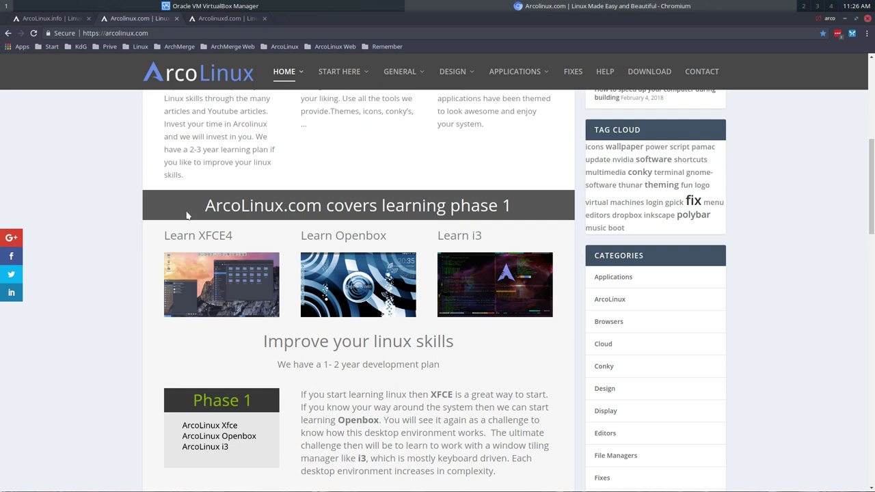
click(239, 19)
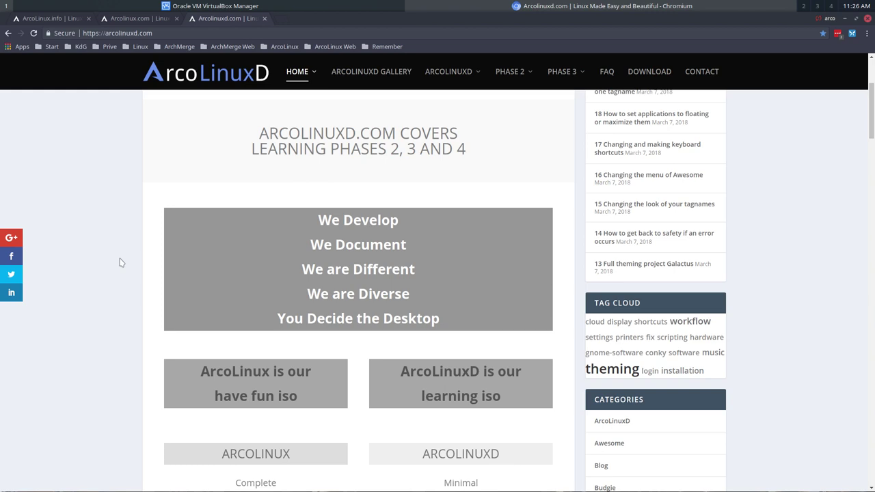
click(67, 19)
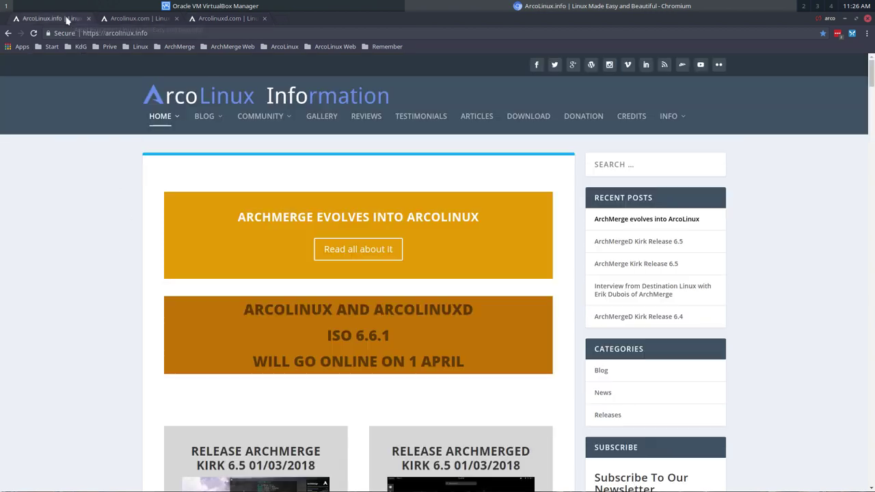
key(alt+Tab)
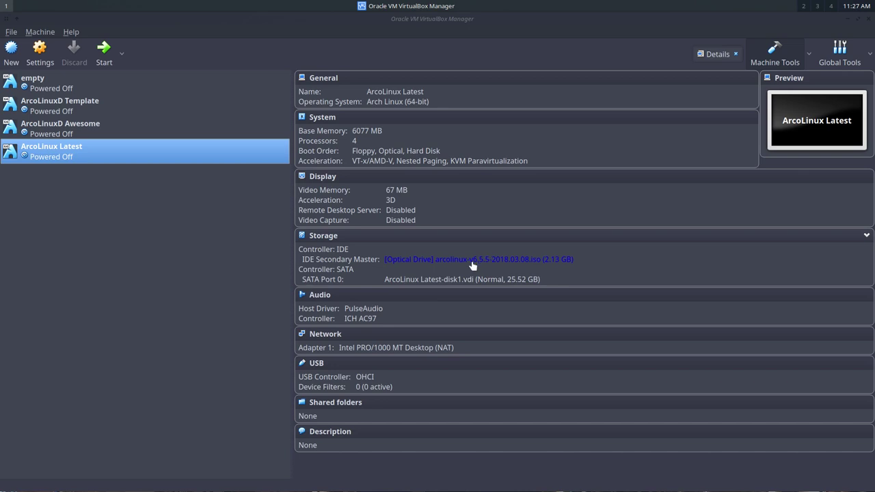
Step: Start the ArcoLinux Latest VM and boot the 'Boot ArcoLinux (x86_64)' live entry
click(103, 49)
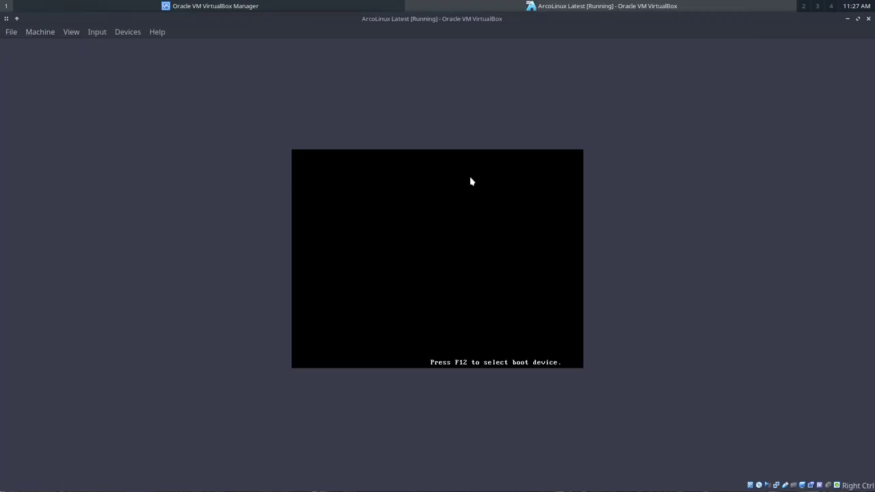
key(alt+Tab)
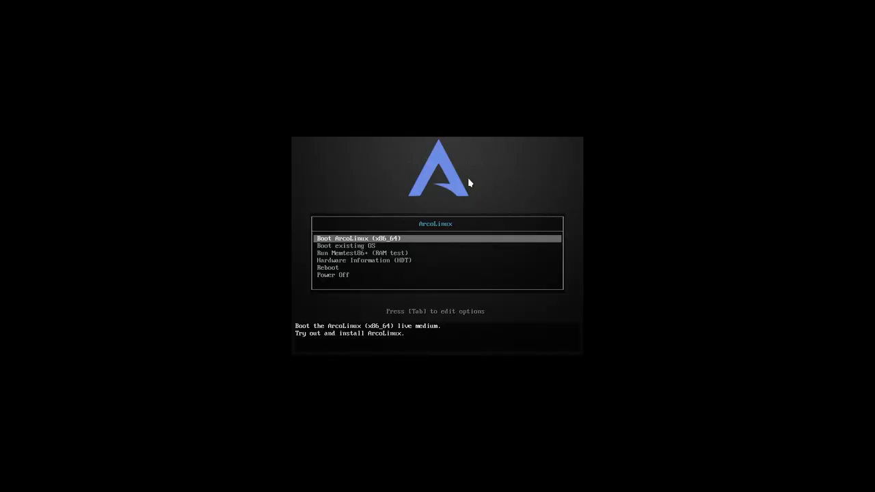
key(Return)
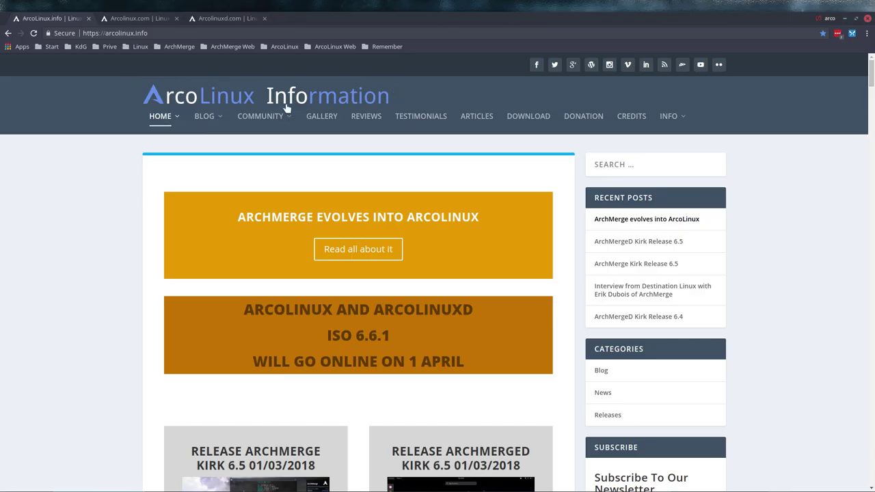
scroll(115, 321, down, 2)
scroll(114, 321, down, 5)
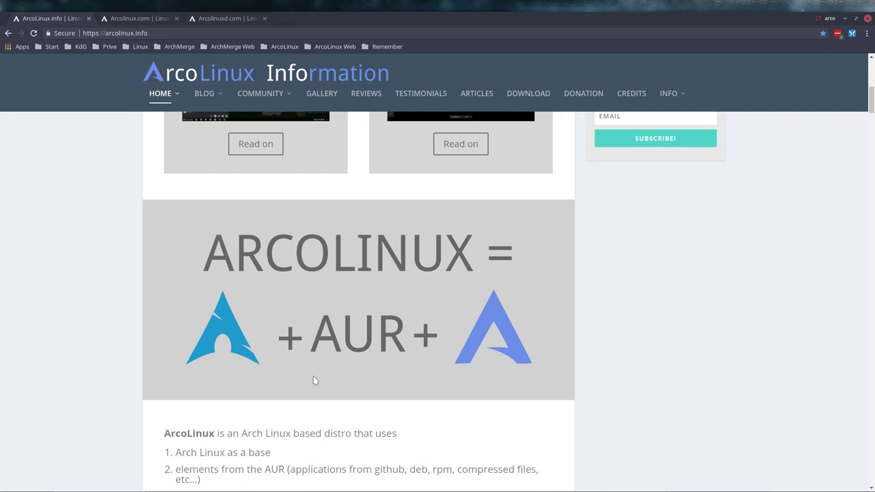
scroll(283, 307, up, 1)
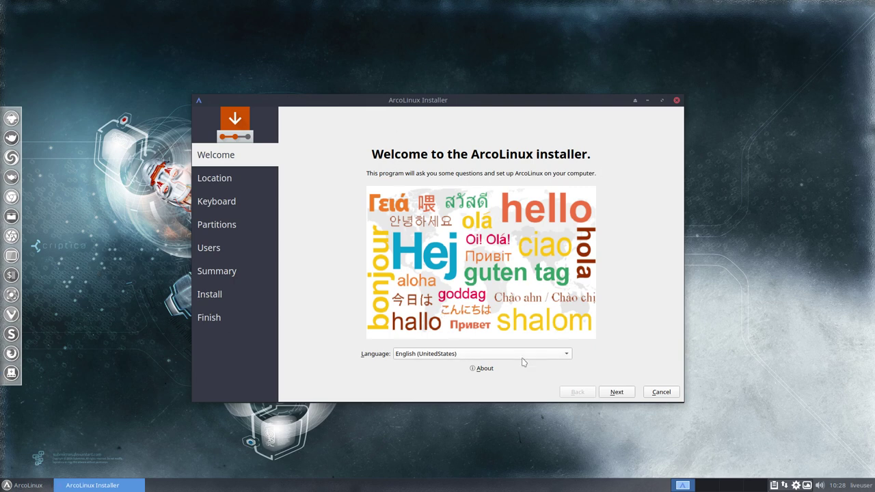
Step: Keep English (UnitedStates) in the language list and advance to the Location step
click(478, 355)
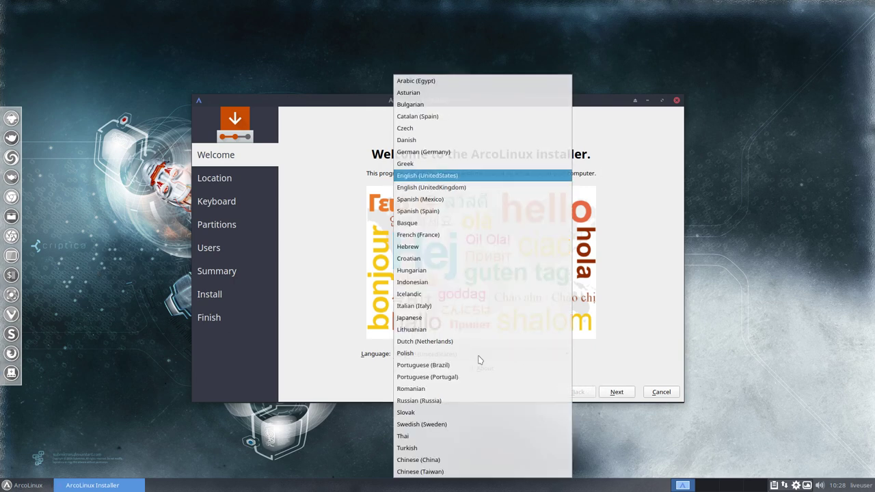
click(651, 350)
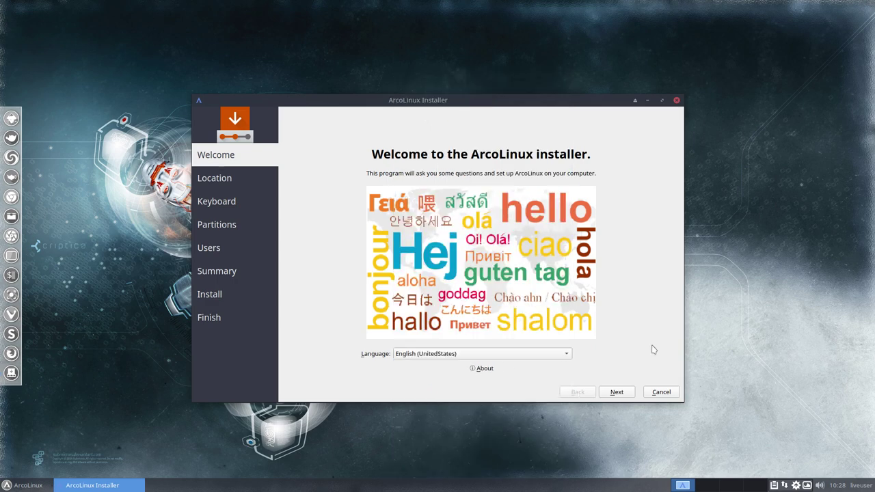
click(628, 392)
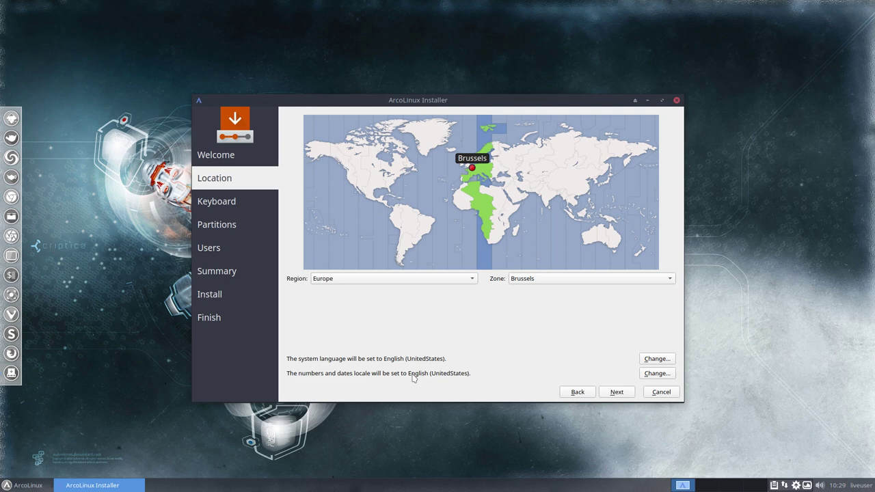
Step: Check the date in the taskbar calendar, then accept the Europe/Brussels location
click(846, 486)
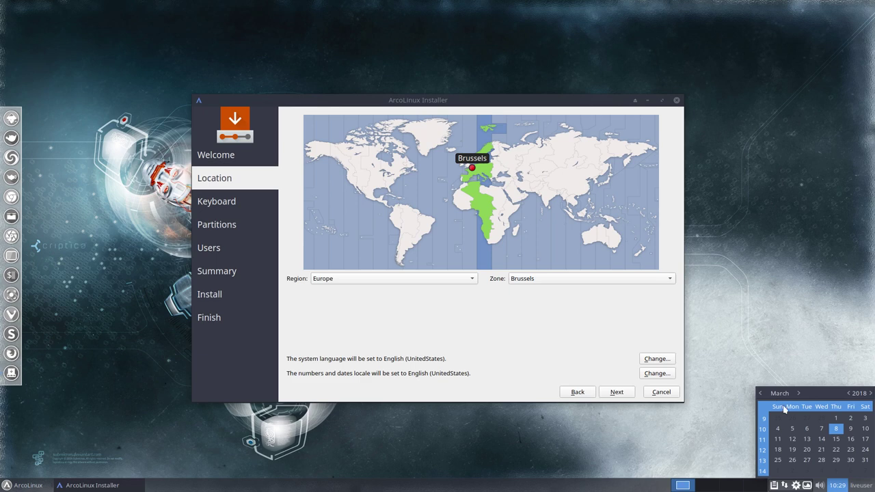
click(574, 361)
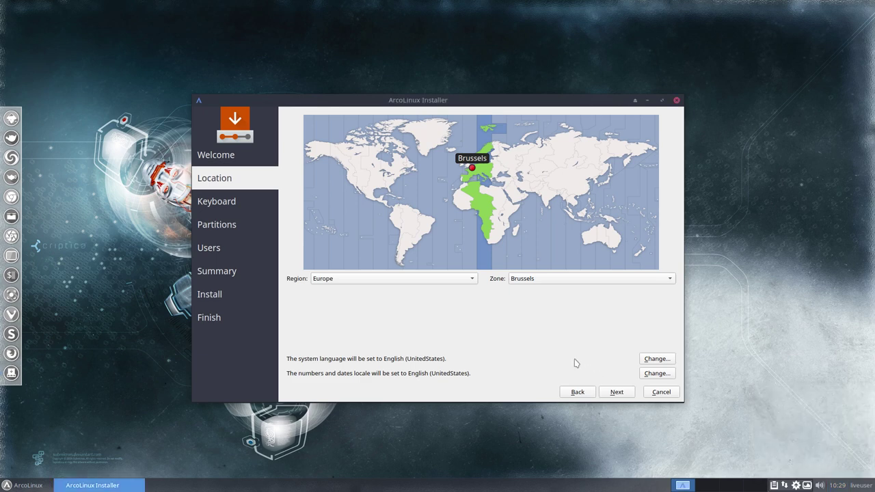
click(623, 394)
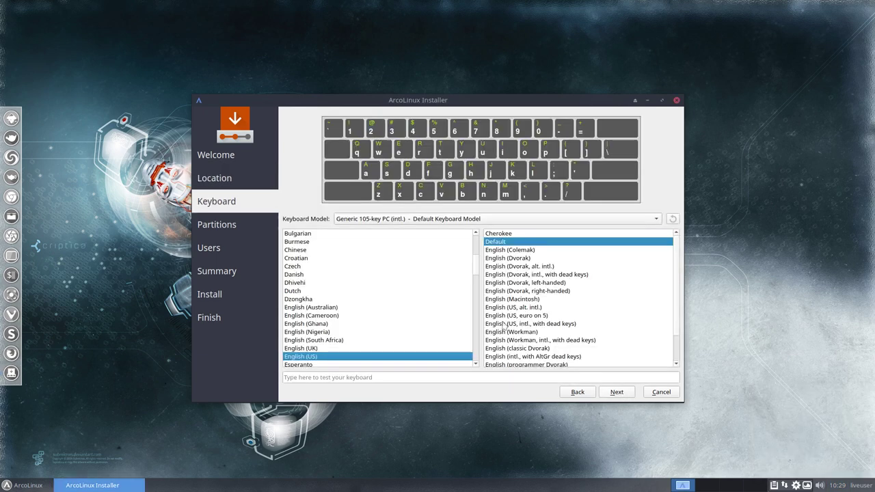
Step: Choose the Belgian keyboard layout and proceed to partitioning
scroll(359, 273, up, 2)
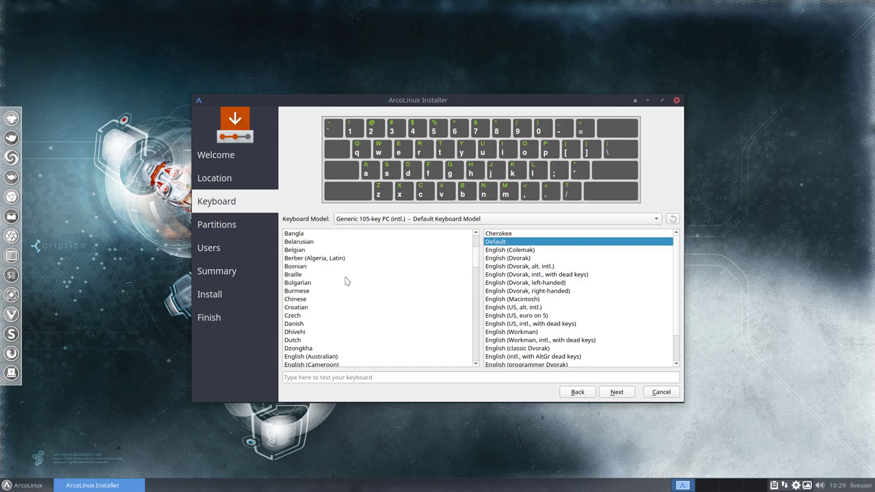
scroll(320, 284, up, 2)
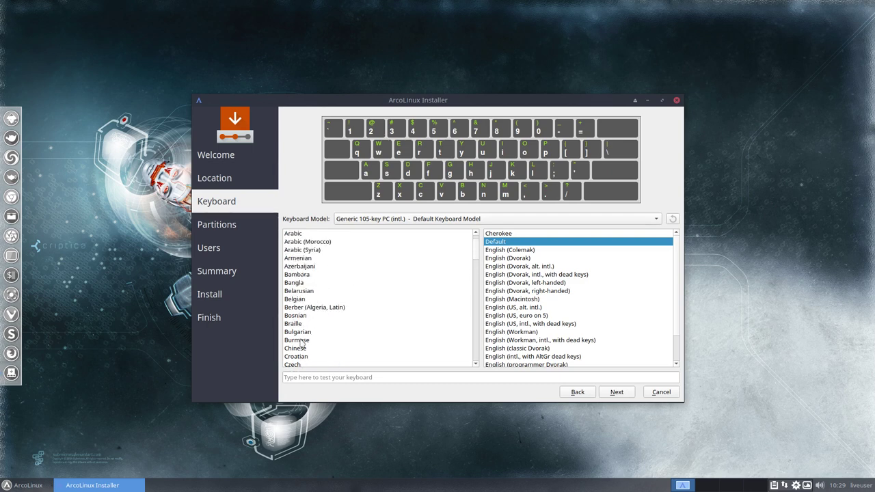
click(302, 300)
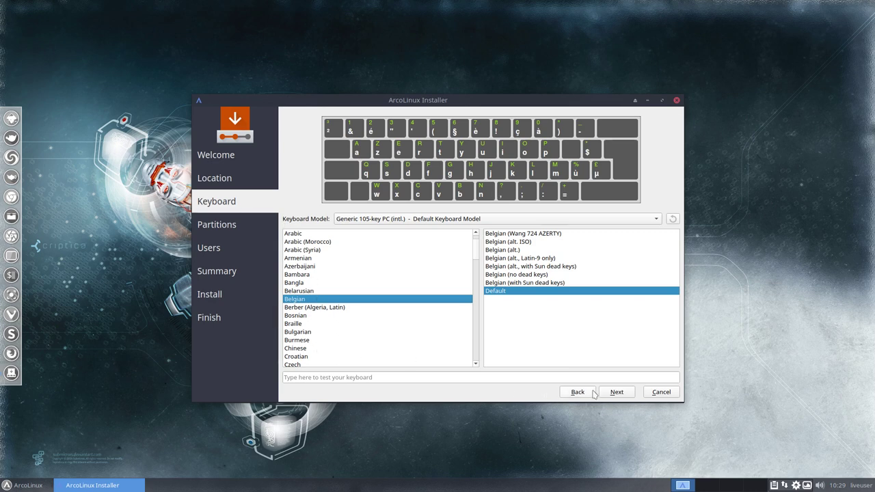
click(617, 392)
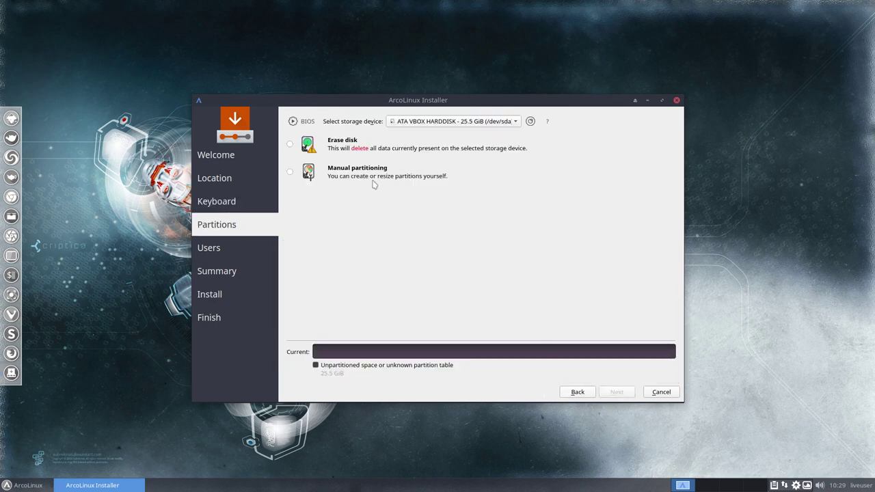
Step: Select Erase disk for the 25.5 GiB virtual disk and continue to Users
click(290, 145)
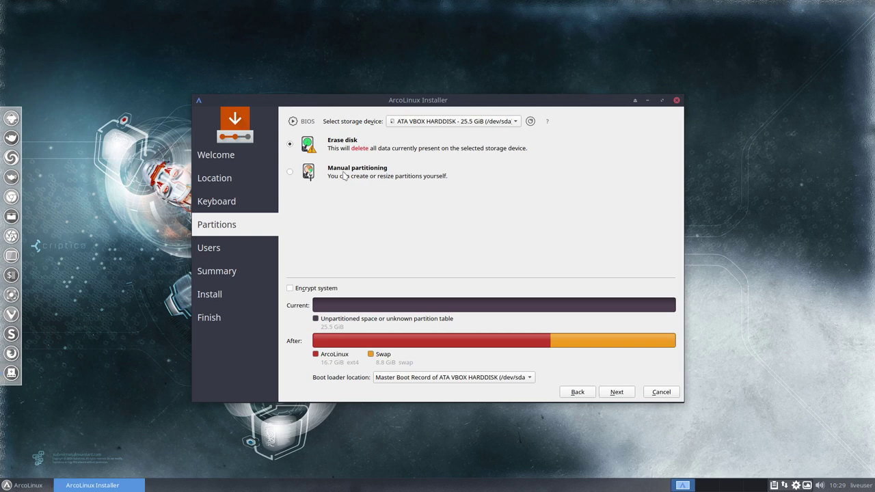
click(617, 392)
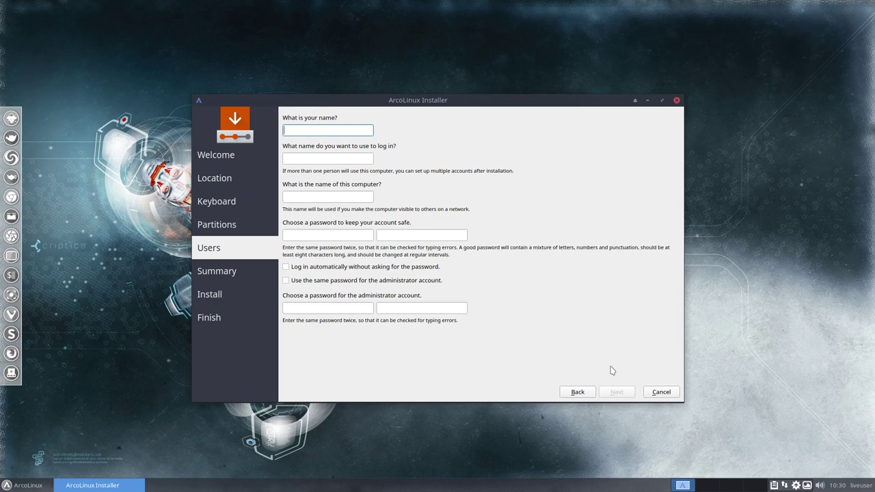
Step: Enter the user's name, computer name ArcoLinux, and the account password twice
text(erik)
key(Tab)
key(Tab)
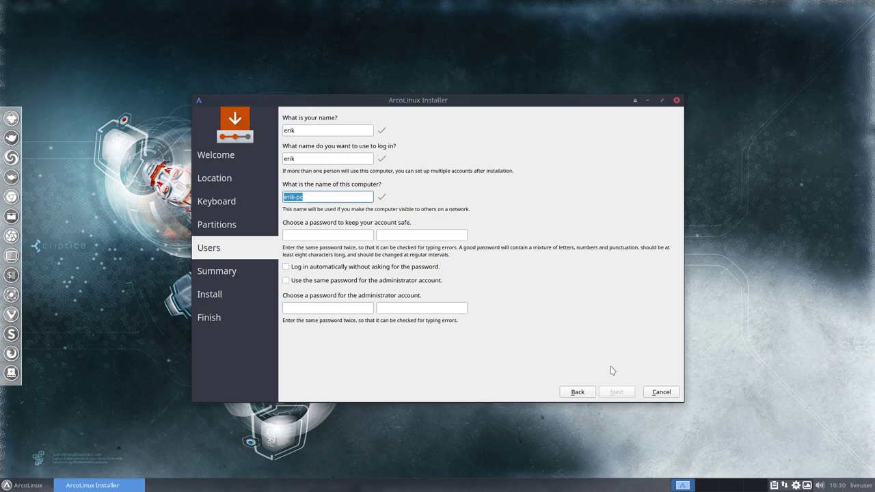
text(ArcoLinu)
key(BackSpace)
key(BackSpace)
key(BackSpace)
text(inux)
key(Tab)
text(arco)
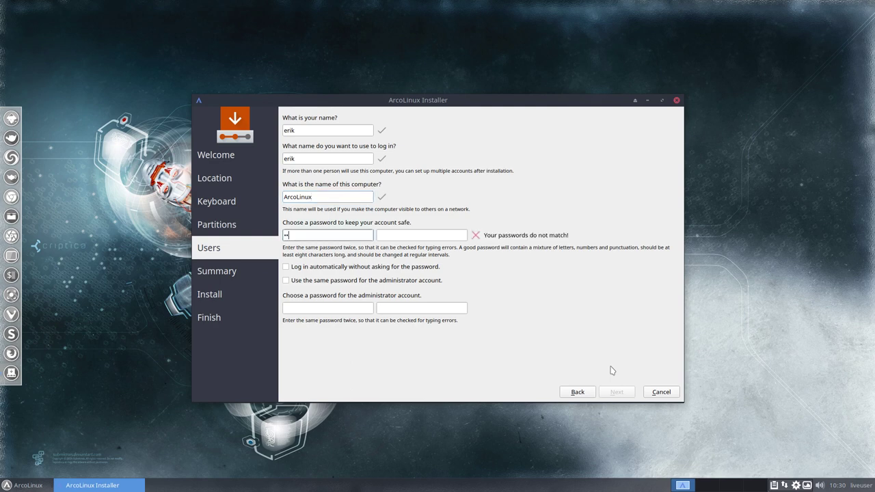
key(Tab)
text(arco)
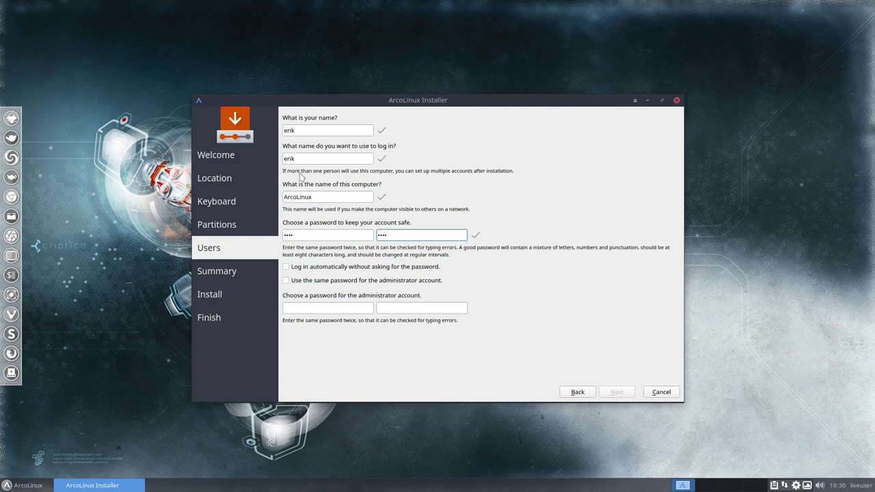
click(295, 234)
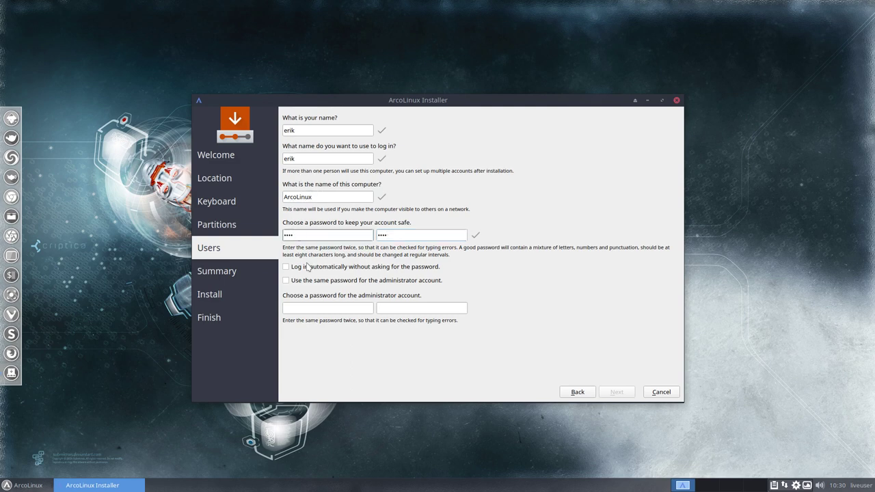
Step: Enable automatic login and reuse the user password for the administrator, then continue
click(392, 270)
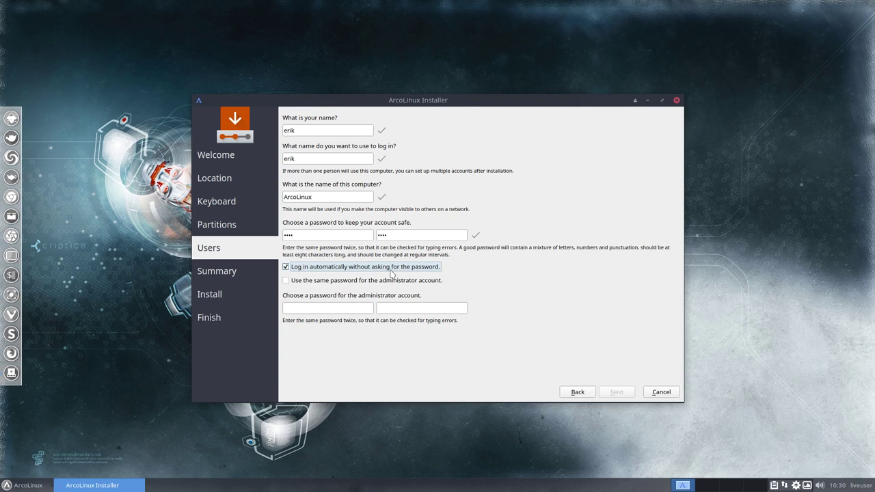
click(342, 283)
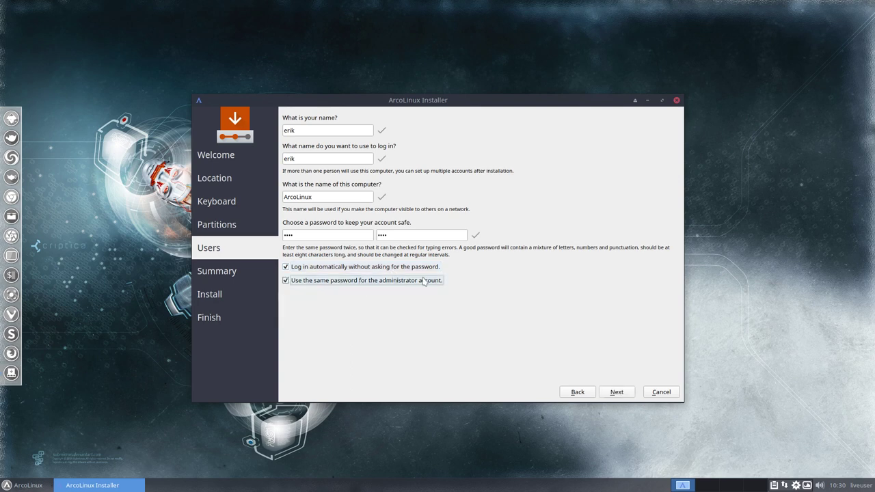
click(616, 394)
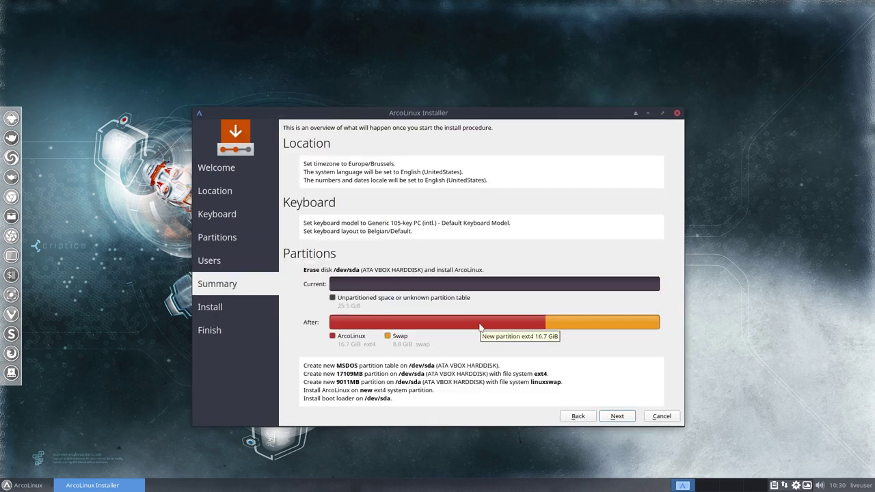
Step: Confirm the Summary settings to begin installing ArcoLinux onto the disk
click(616, 420)
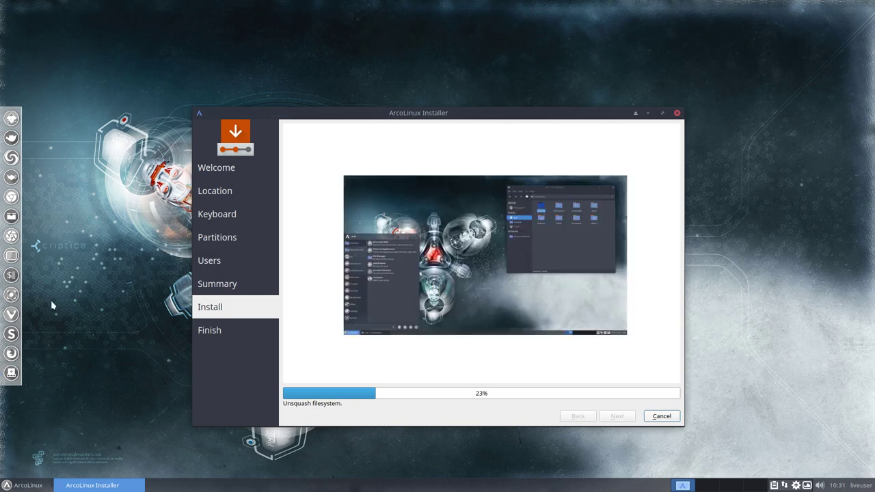
click(27, 486)
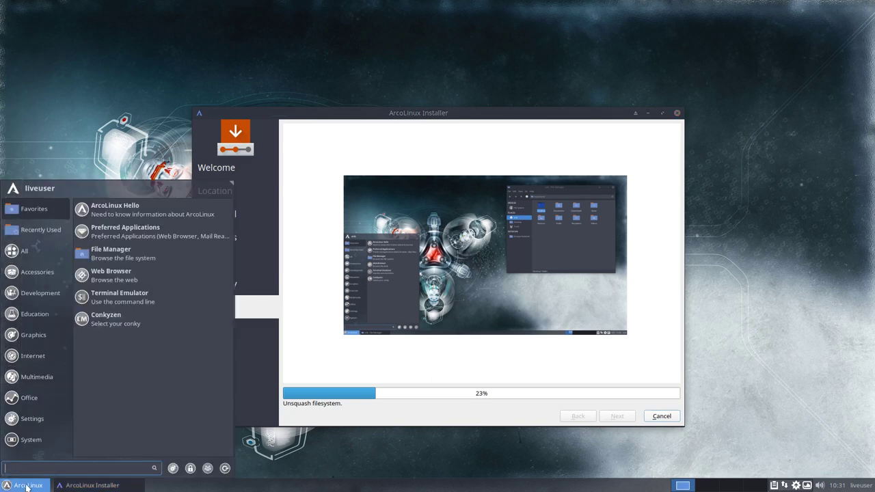
text(zoo)
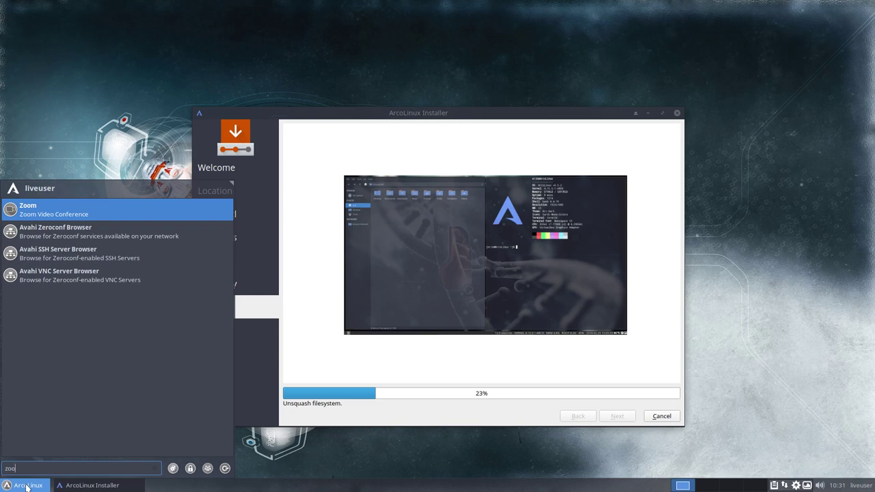
key(BackSpace)
key(BackSpace)
key(BackSpace)
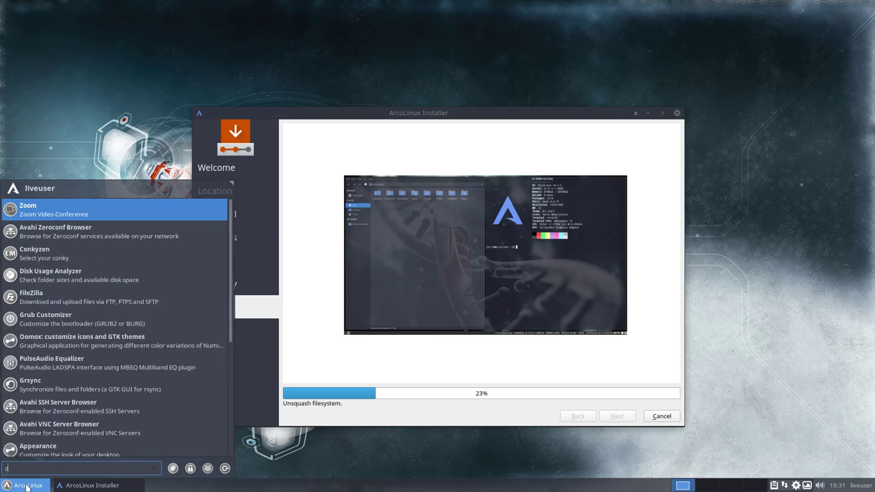
text(p)
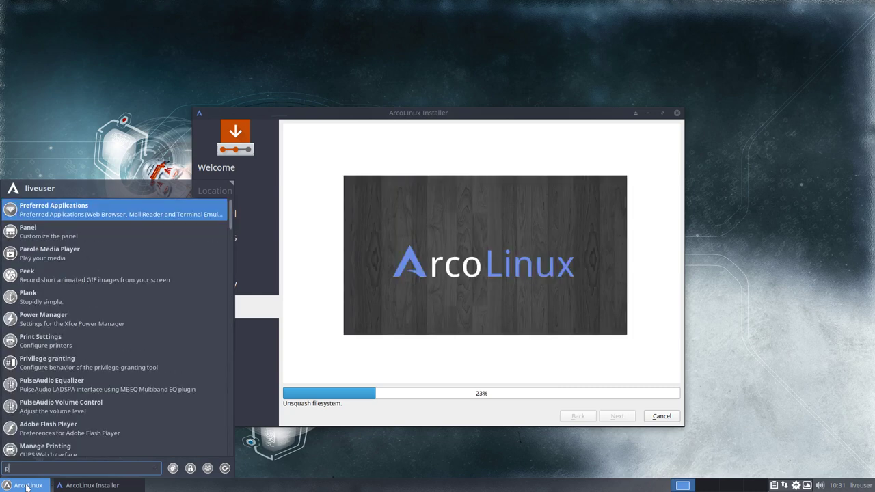
text(ee)
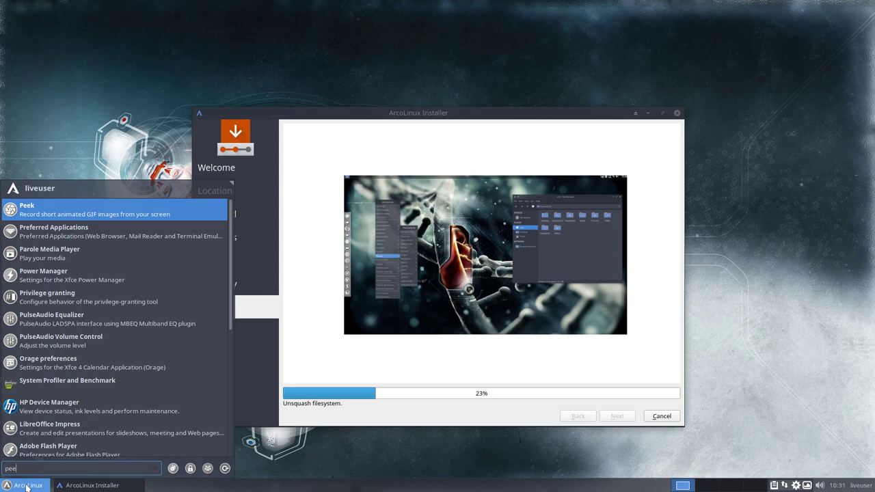
key(BackSpace)
key(BackSpace)
key(BackSpace)
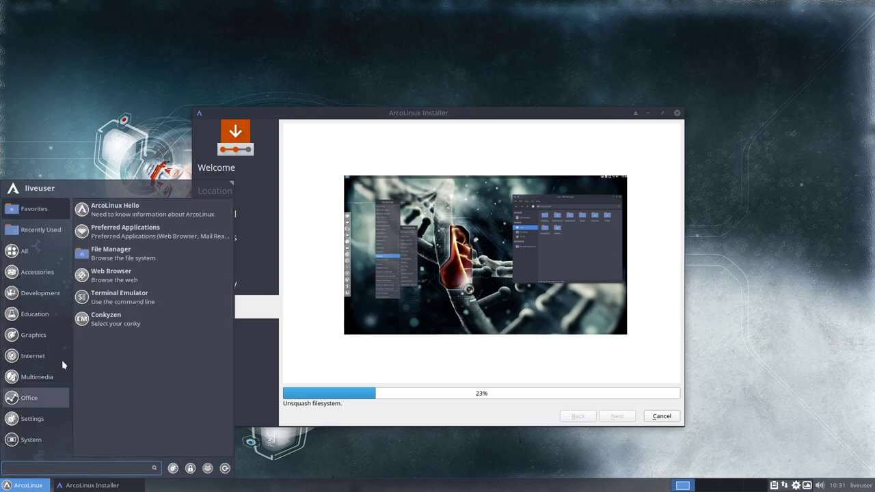
click(115, 94)
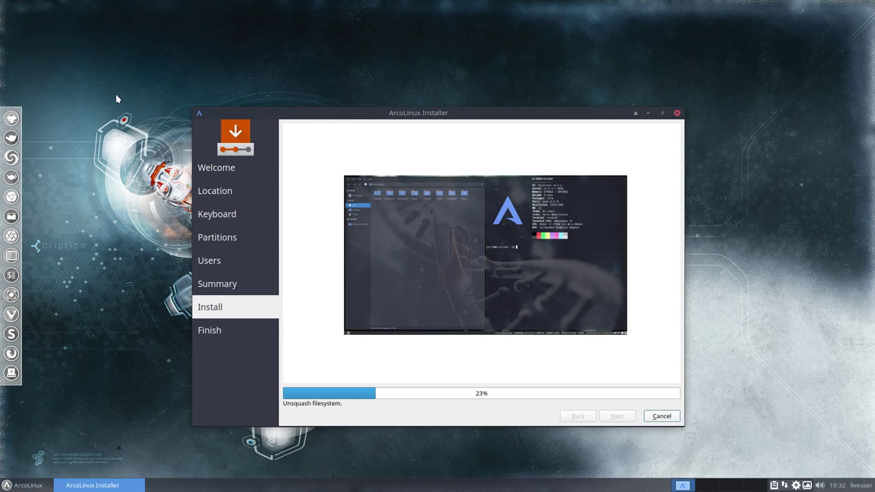
key(super+Return)
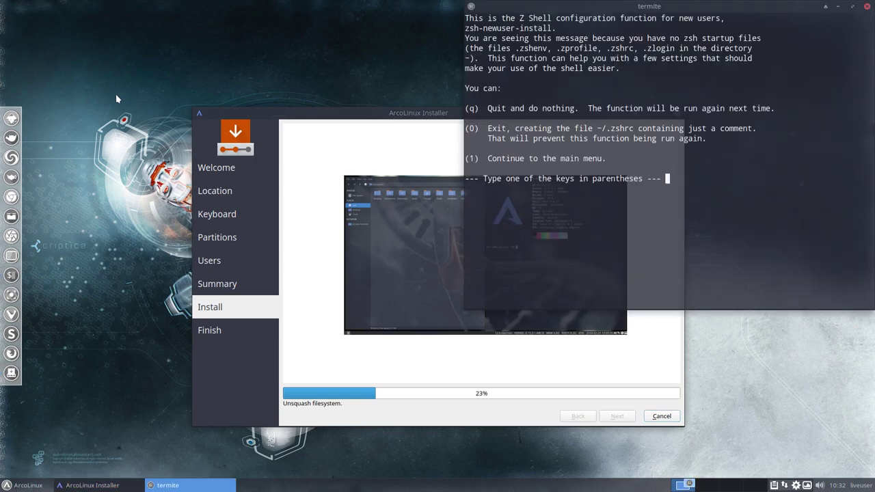
key(q)
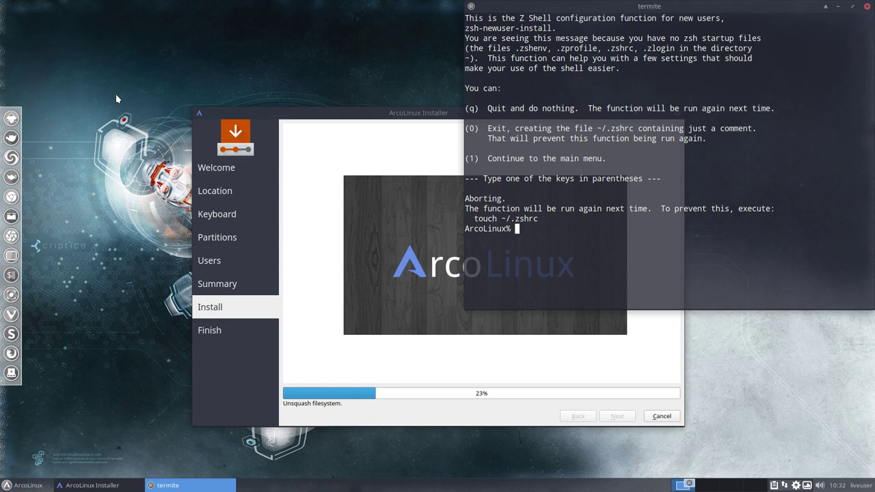
text(asciinema rec)
key(Return)
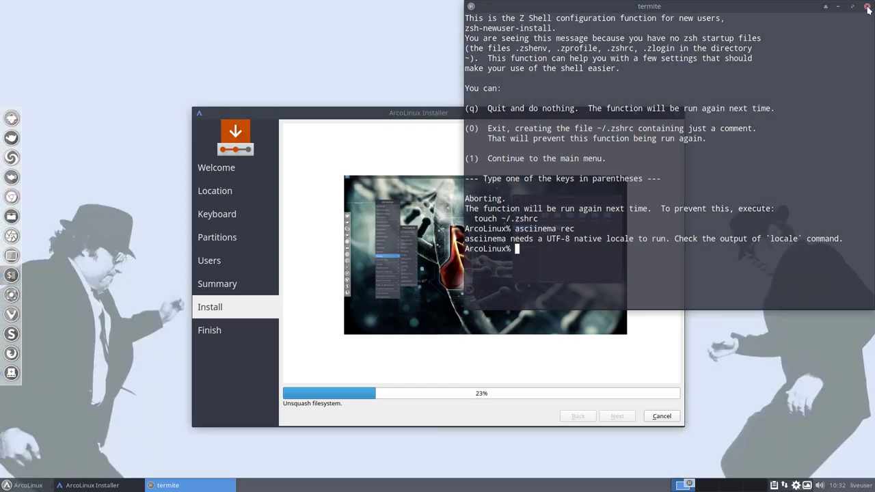
click(868, 8)
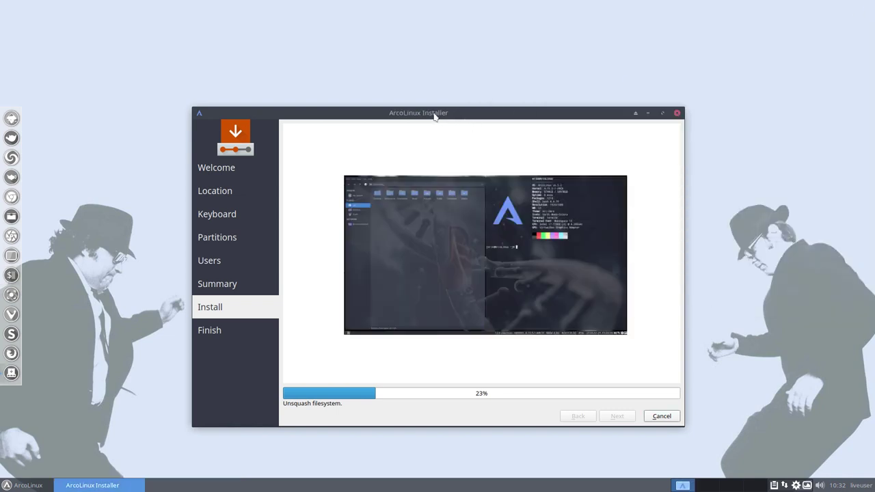
Step: From the Variety tray menu, choose View at Desktoppr.co for the current wallpaper
click(806, 486)
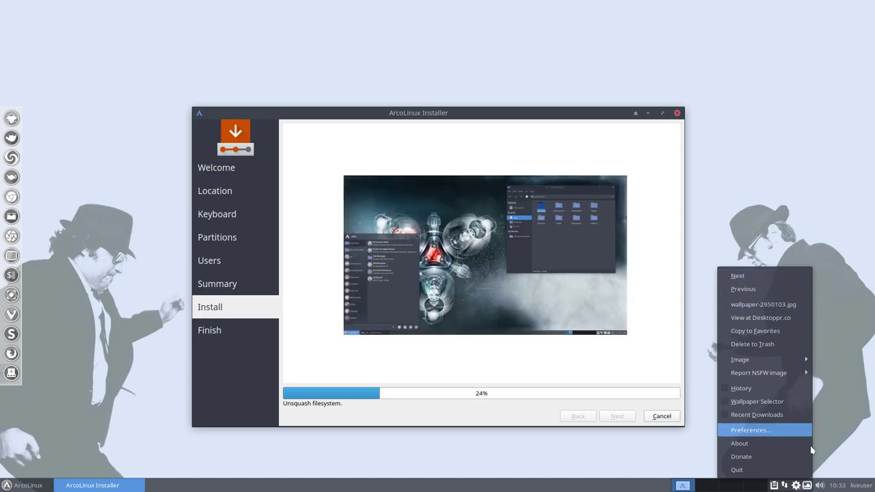
click(782, 319)
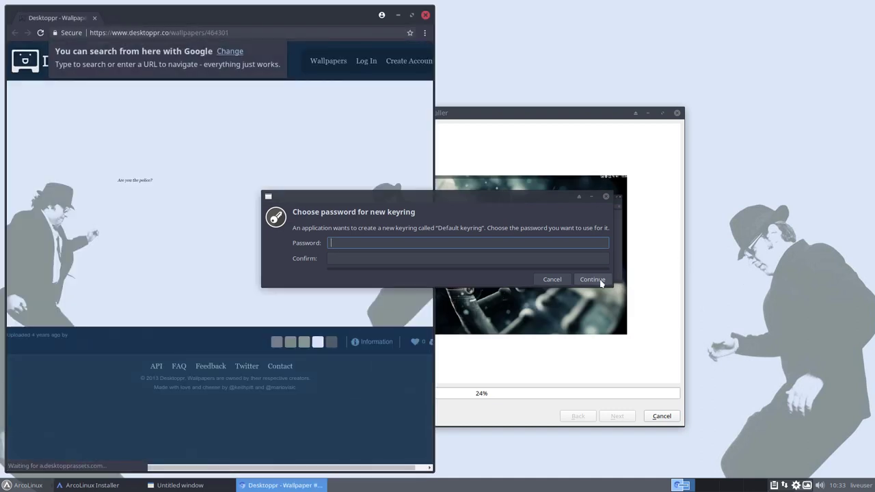
Step: Dismiss the keyring prompt, allow unencrypted password storage, and maximize Chromium
click(592, 280)
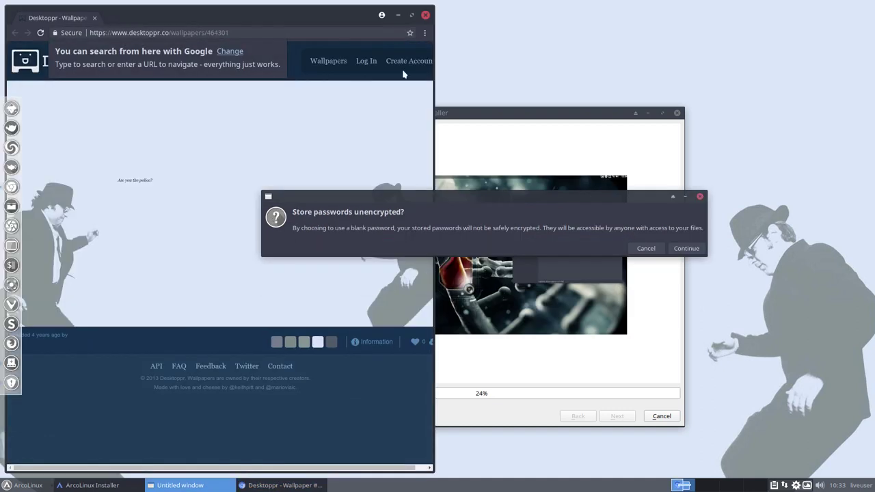
click(686, 248)
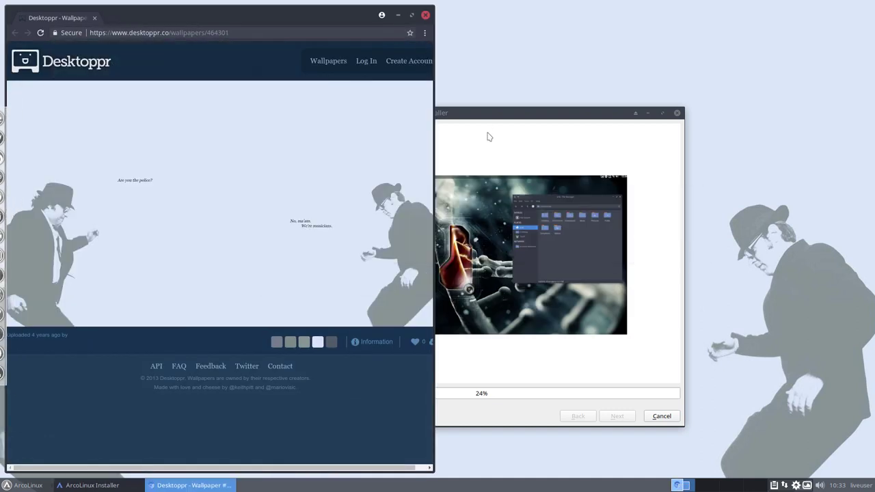
click(412, 15)
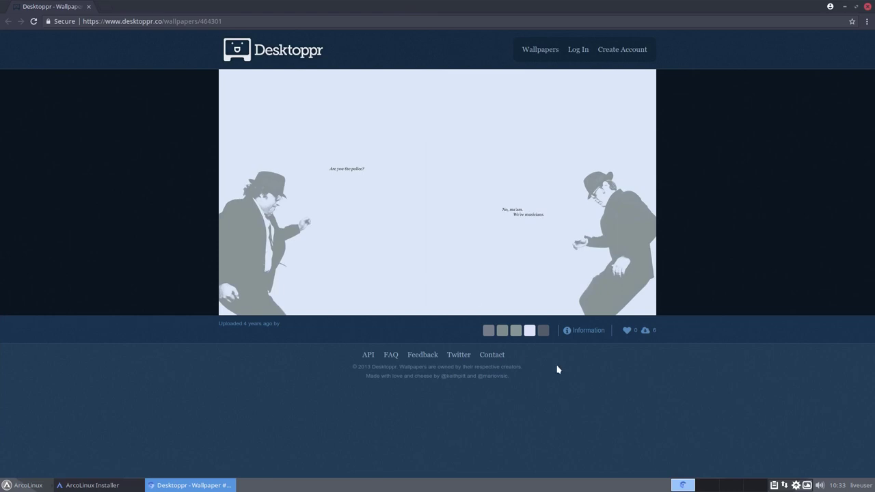
Step: Browse by colour from the red panda to the orange carrot wallpaper, then close Chromium
click(523, 332)
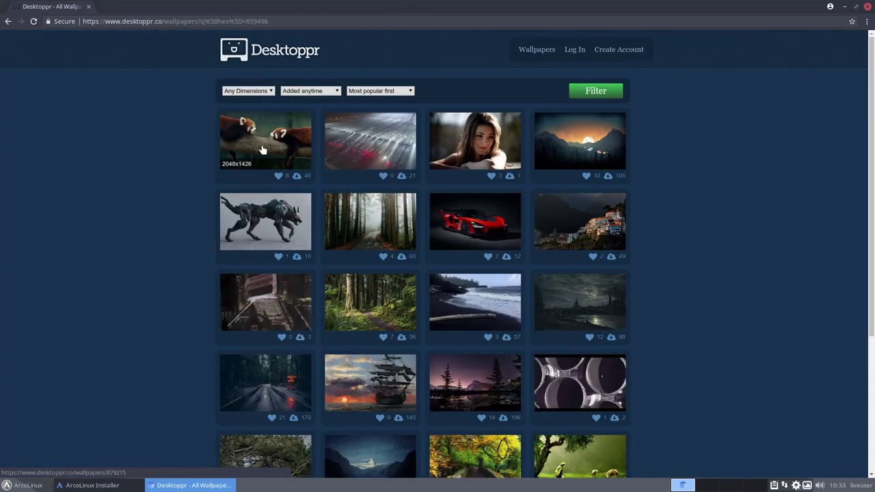
click(261, 147)
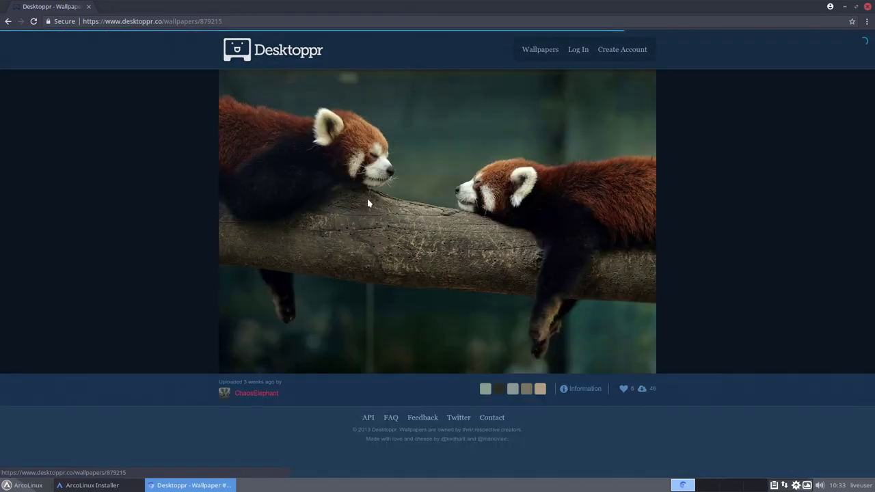
click(540, 390)
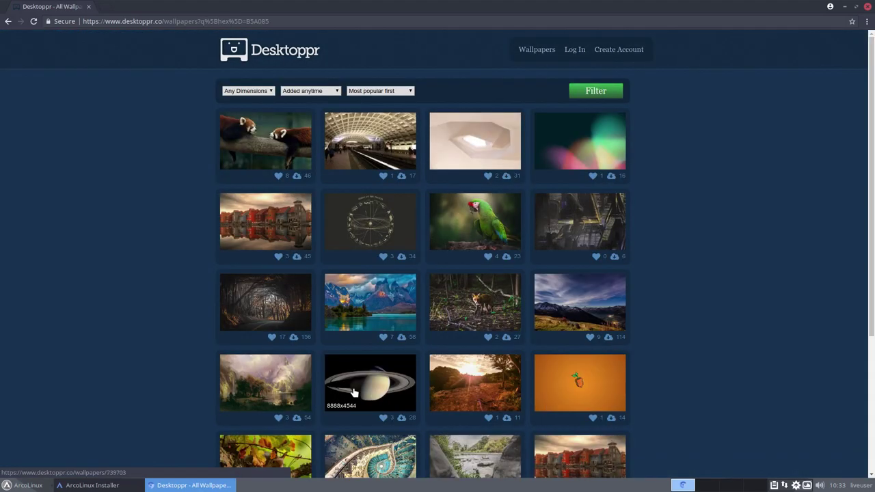
scroll(370, 382, down, 1)
click(575, 353)
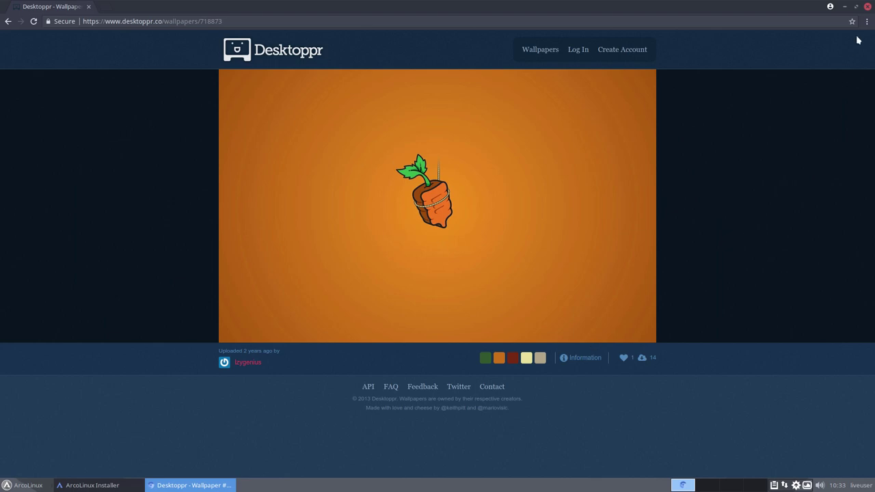
click(867, 6)
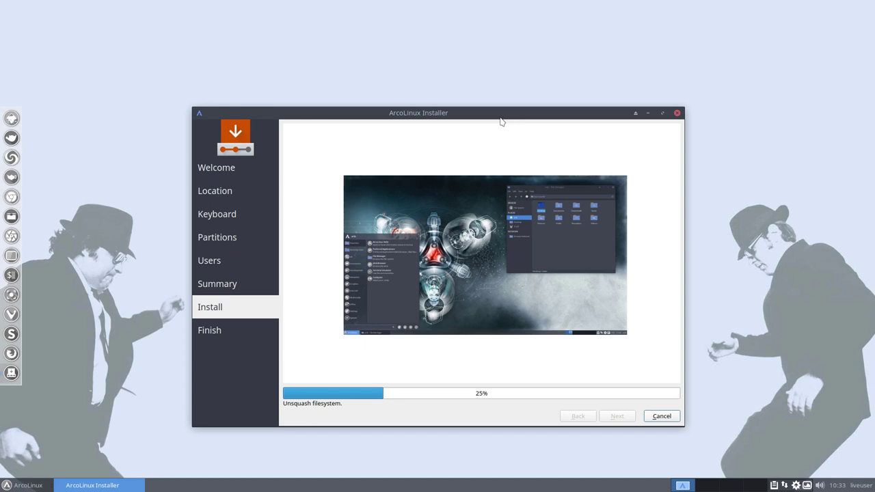
Step: Switch the desktop to the next wallpaper from the Variety tray menu, moving the installer aside and back
drag(440, 114, 455, 68)
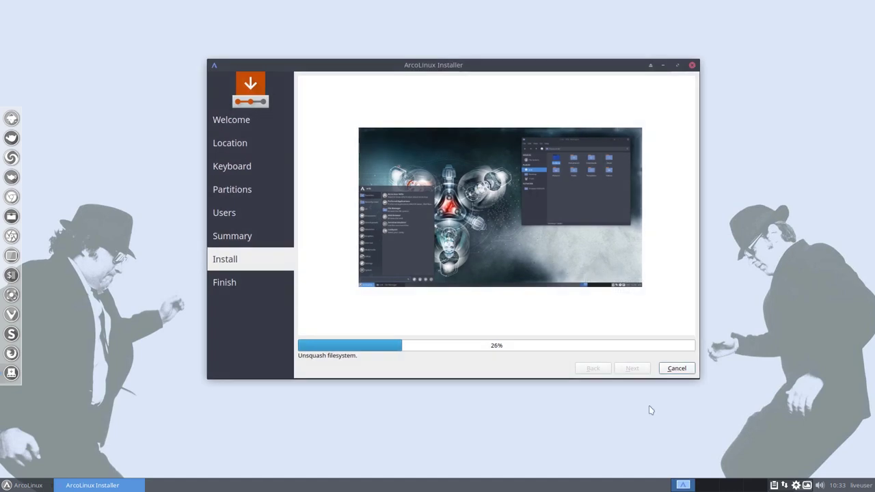
click(798, 486)
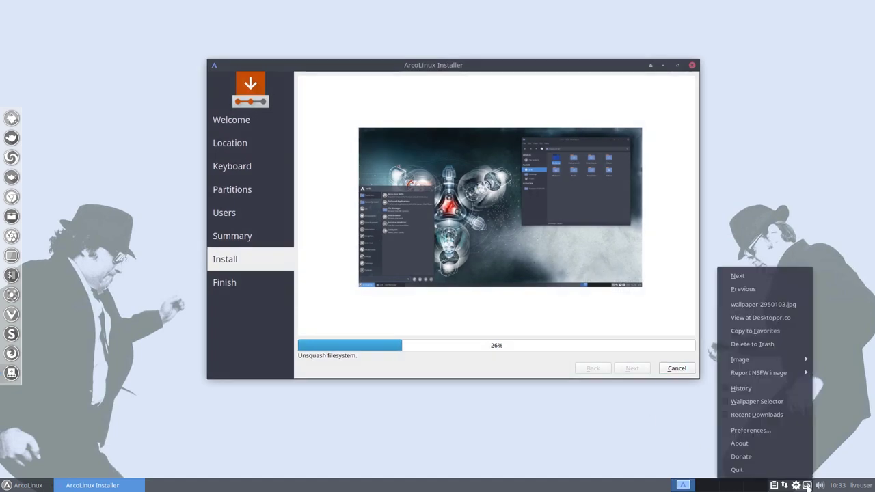
click(776, 283)
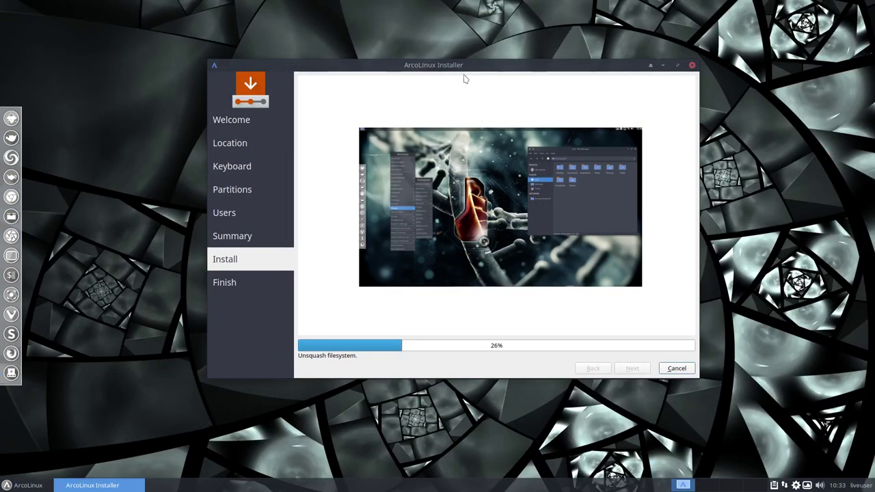
drag(463, 70, 427, 83)
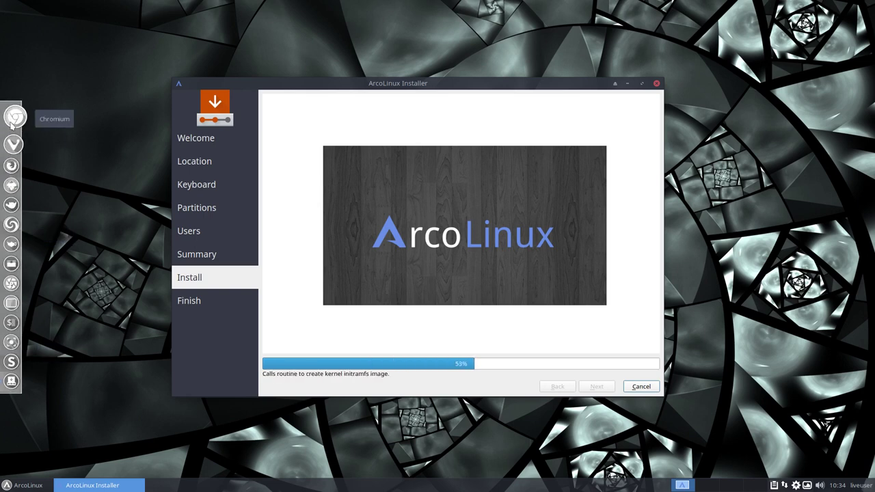
Step: Set the Plank dock Position to Top in its Preferences and close the dialog
right_click(15, 140)
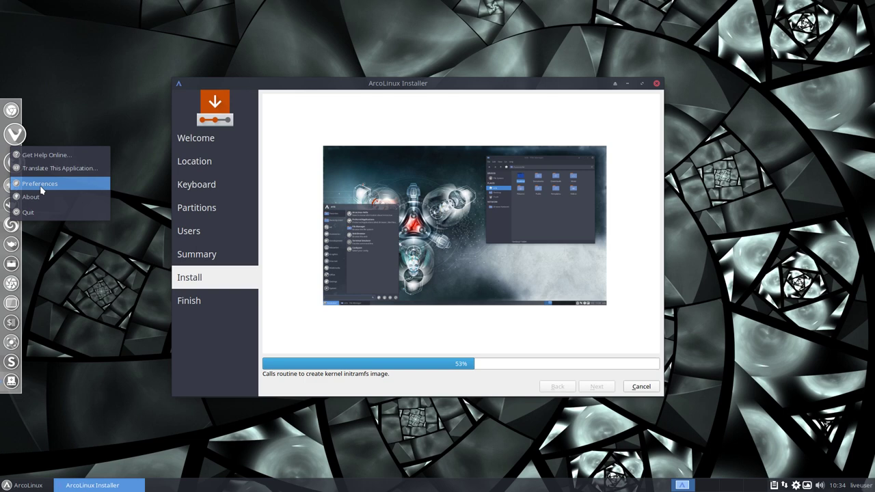
click(41, 184)
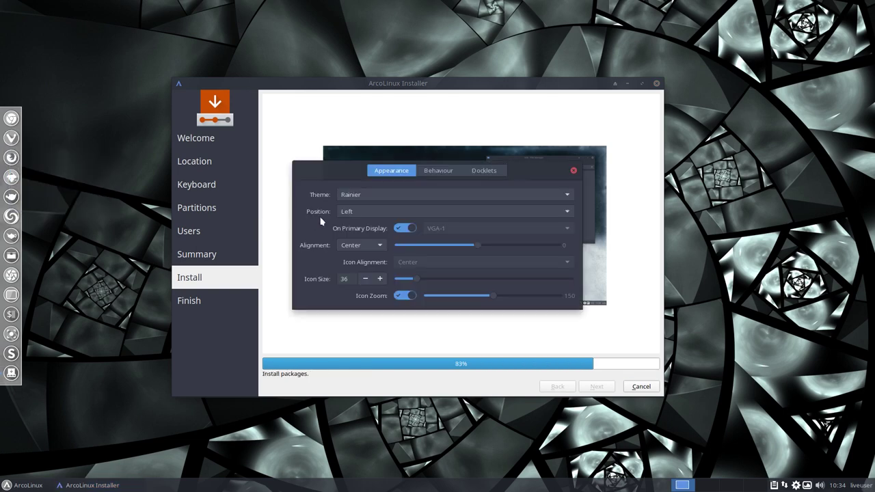
click(345, 212)
click(362, 242)
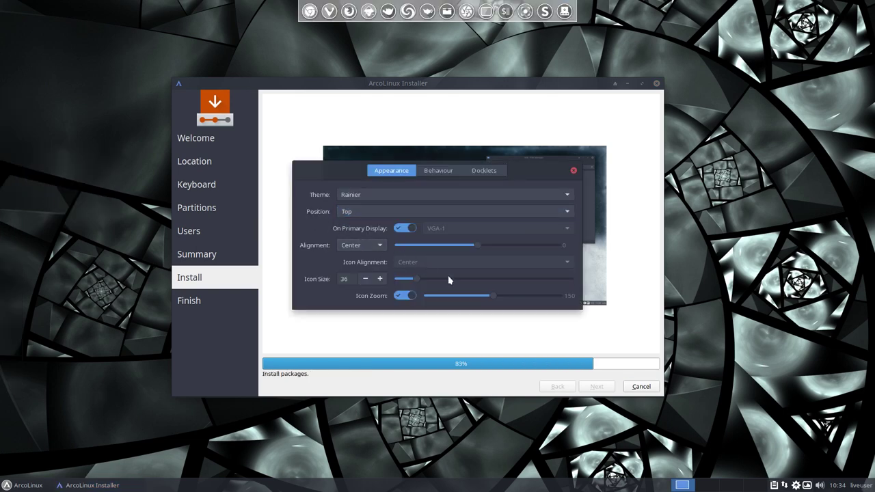
click(574, 171)
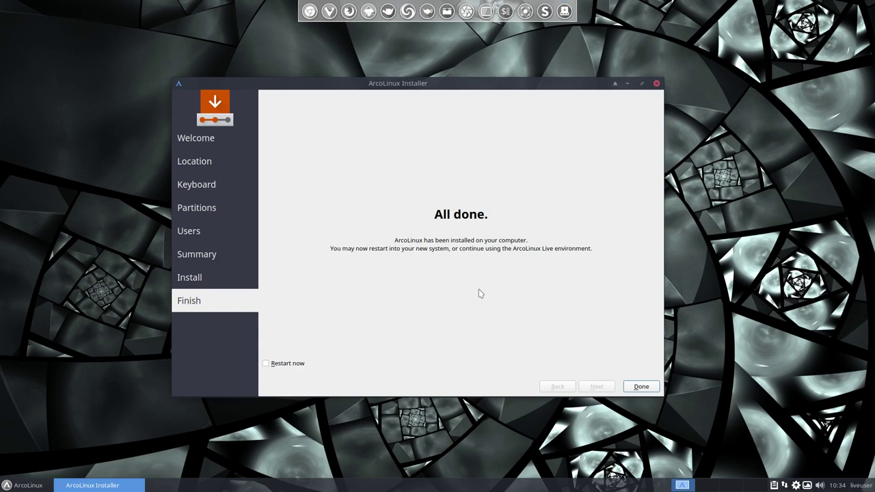
Step: Finish the installer with Restart now ticked, then boot the existing OS into ArcoLinux Linux
click(281, 364)
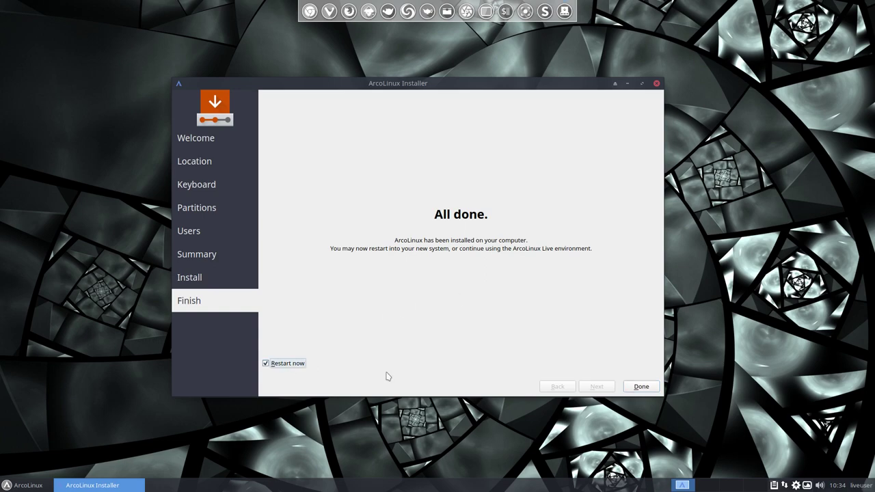
click(630, 391)
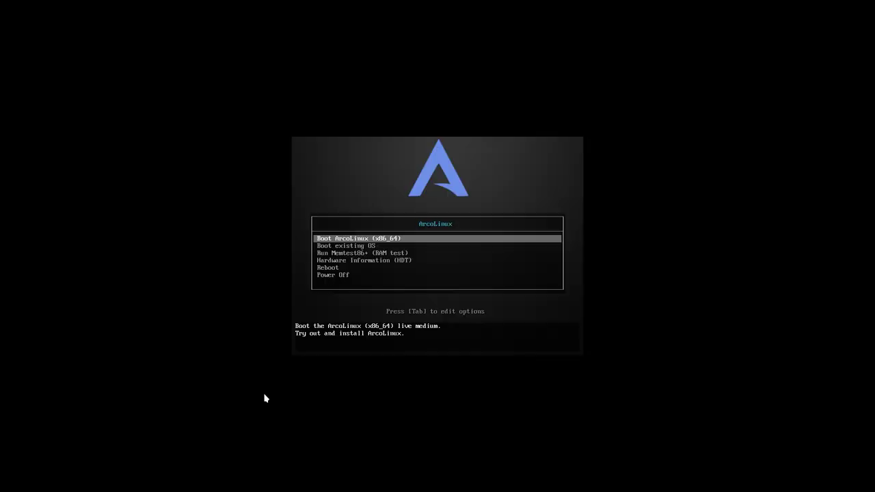
key(Down)
key(Return)
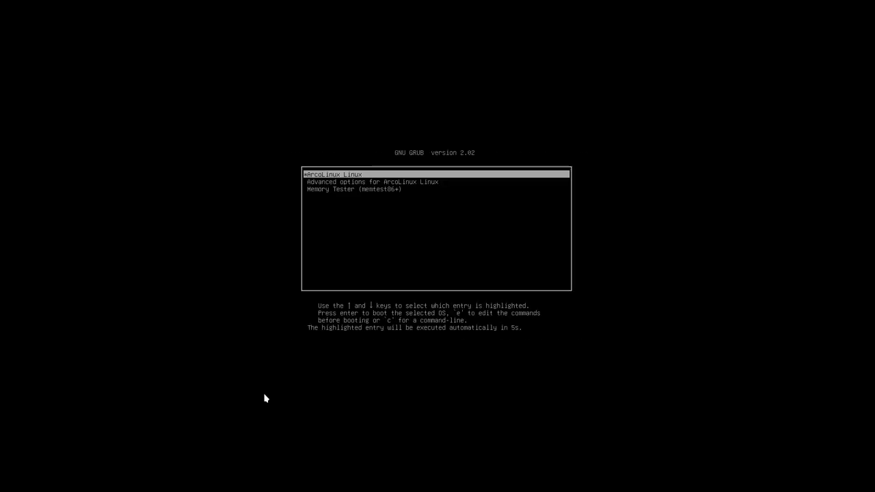
key(Return)
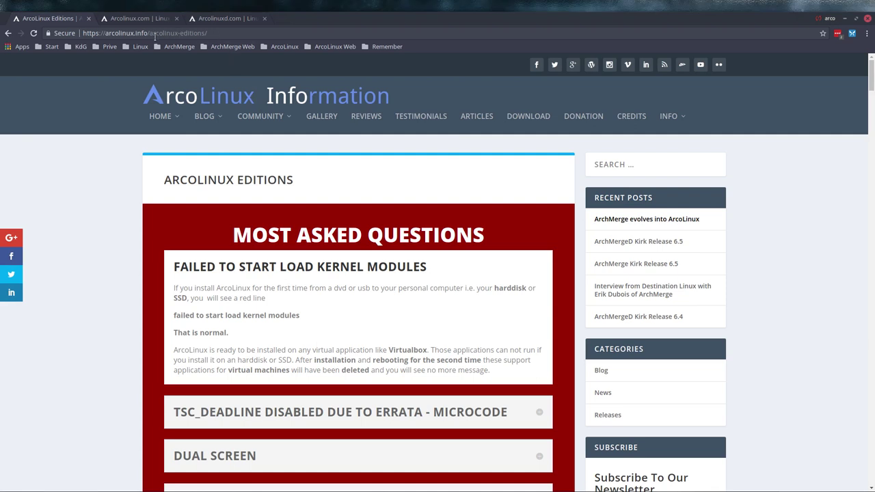
Step: Scroll the ArcoLinux Editions page and briefly highlight the kernel modules error message line
mouse_move(215, 121)
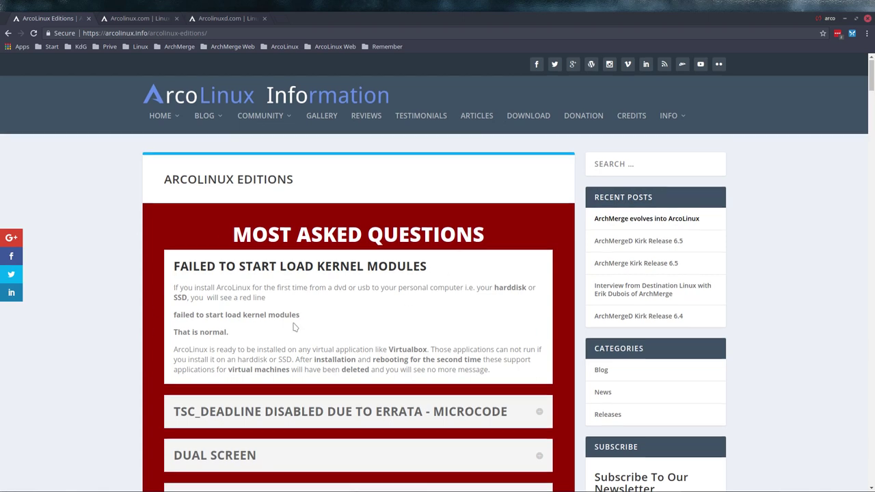
scroll(294, 326, down, 1)
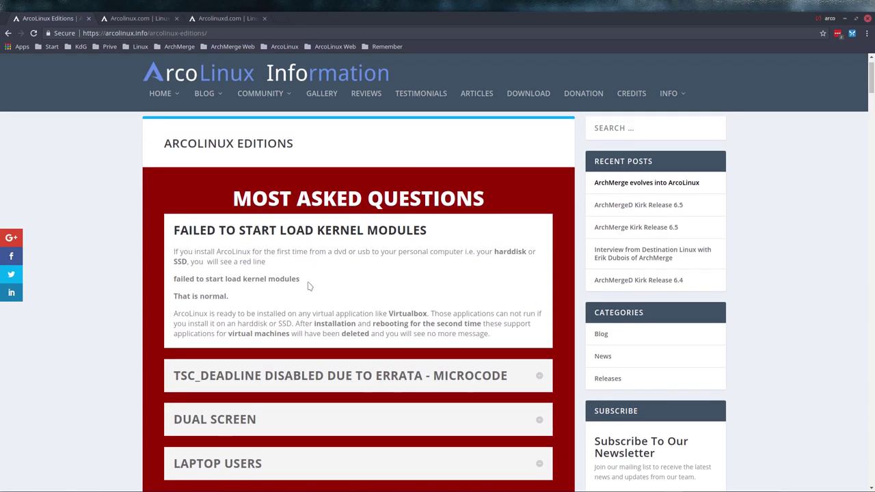
drag(300, 279, 174, 280)
click(256, 303)
Step: Expand the TSC_DEADLINE microcode answer, return to the page top, and close Chromium
scroll(257, 303, down, 2)
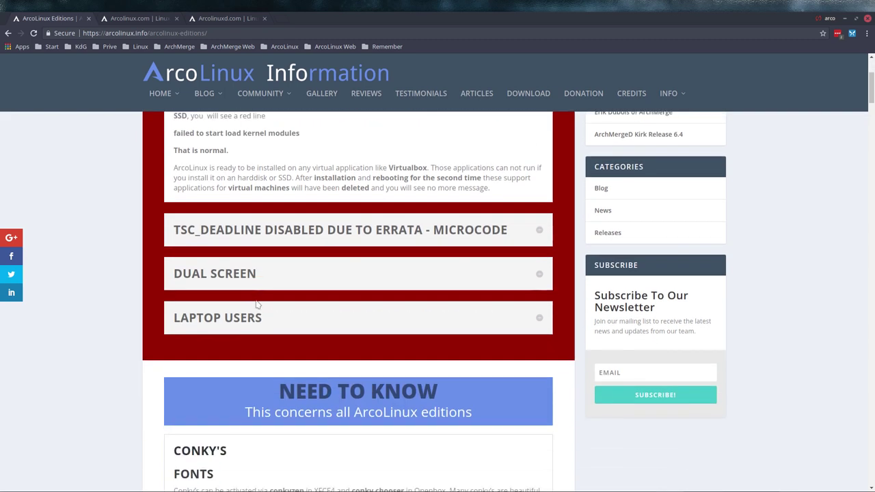
click(350, 232)
scroll(102, 330, down, 7)
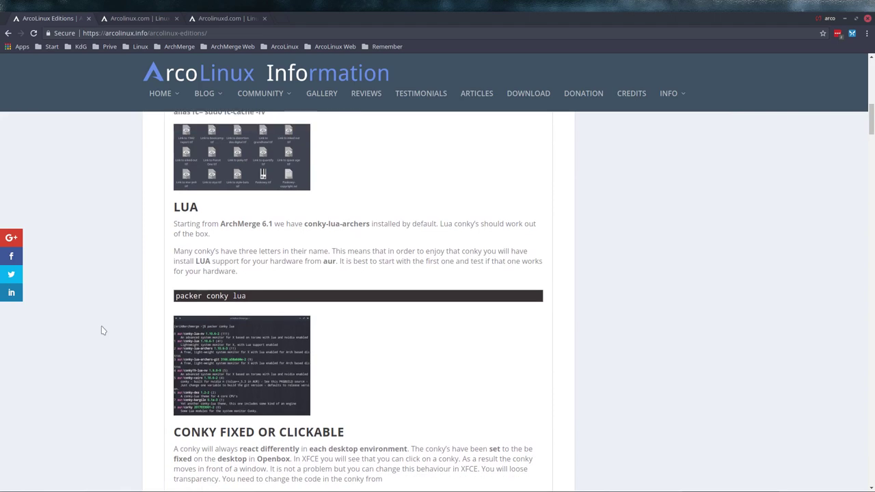
key(Home)
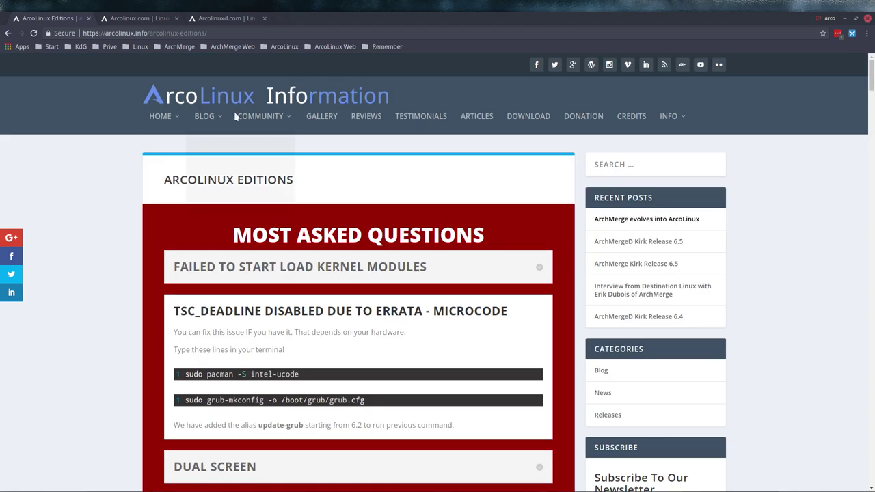
key(alt+F4)
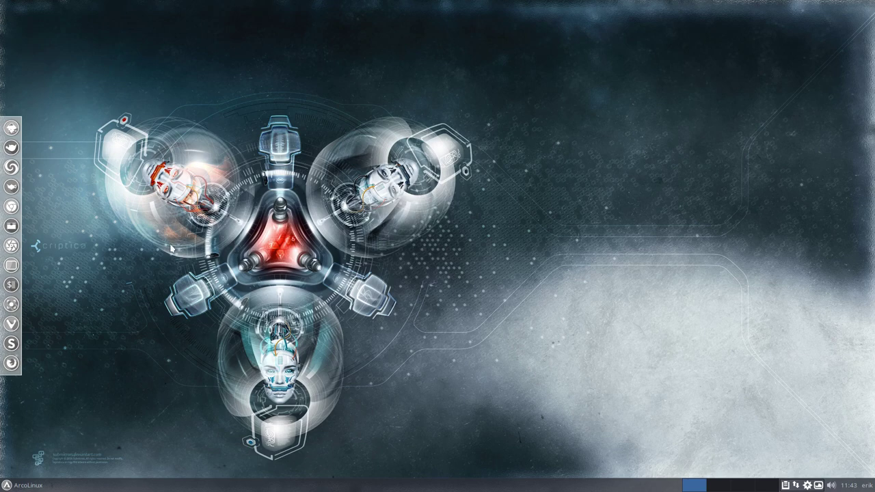
Step: Log out of the current session from the Whisker menu's log-out options
click(32, 480)
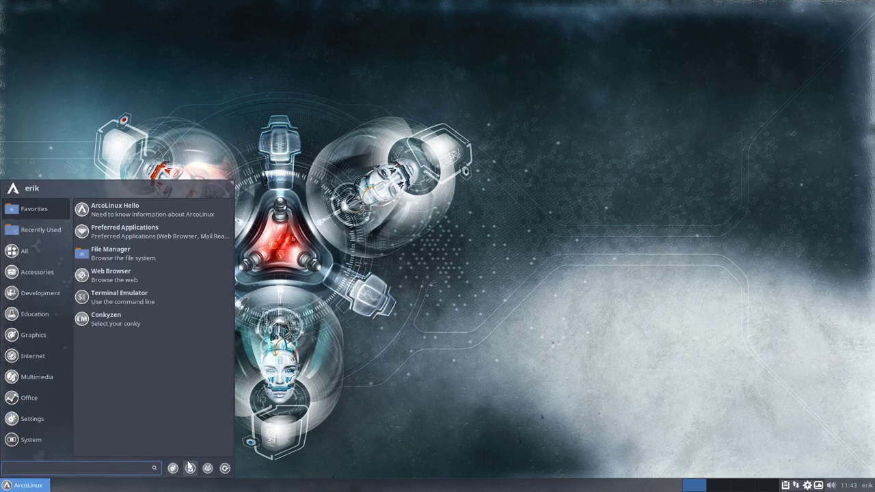
click(224, 468)
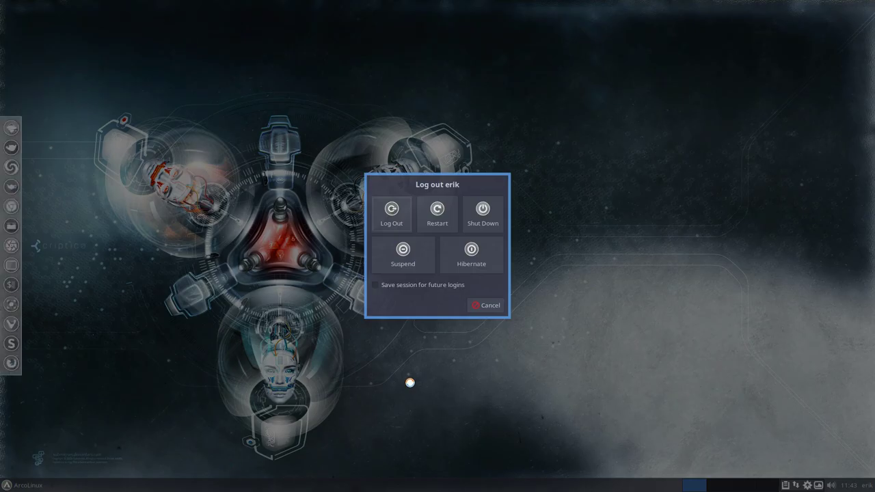
click(403, 214)
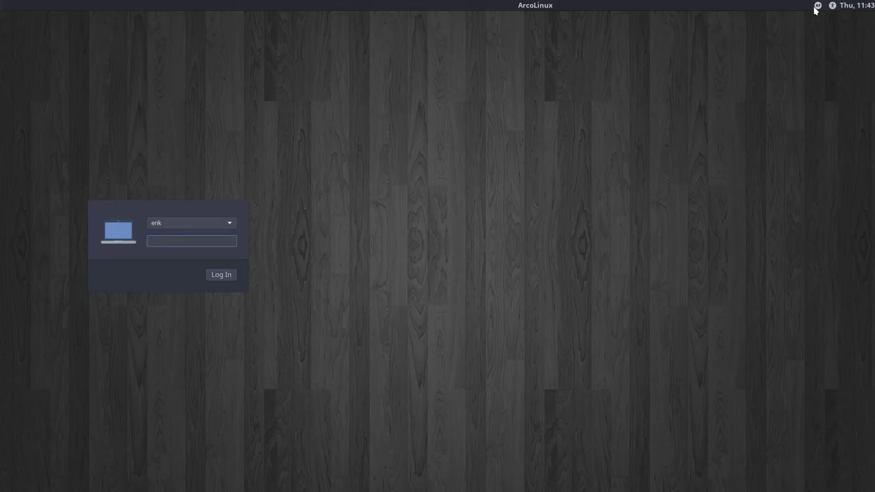
Step: Sign back in through LightDM keeping Xfce Session as the session type
click(818, 5)
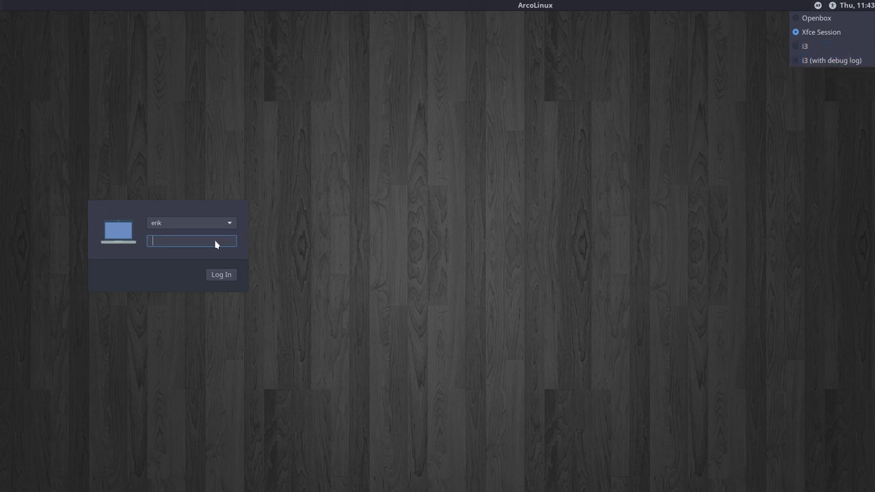
key(Down)
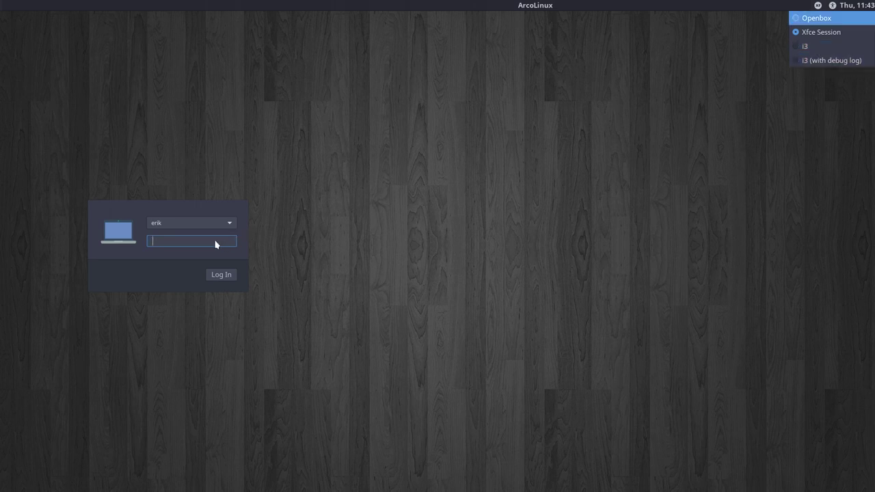
key(Return)
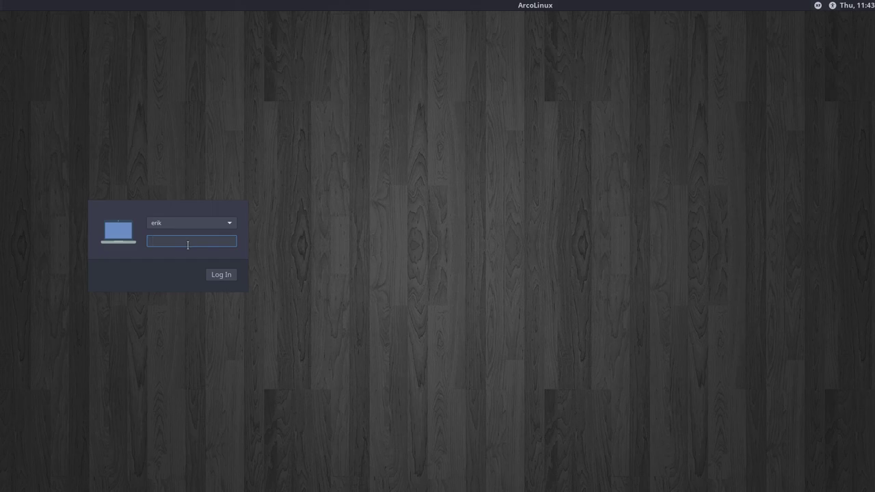
key(Return)
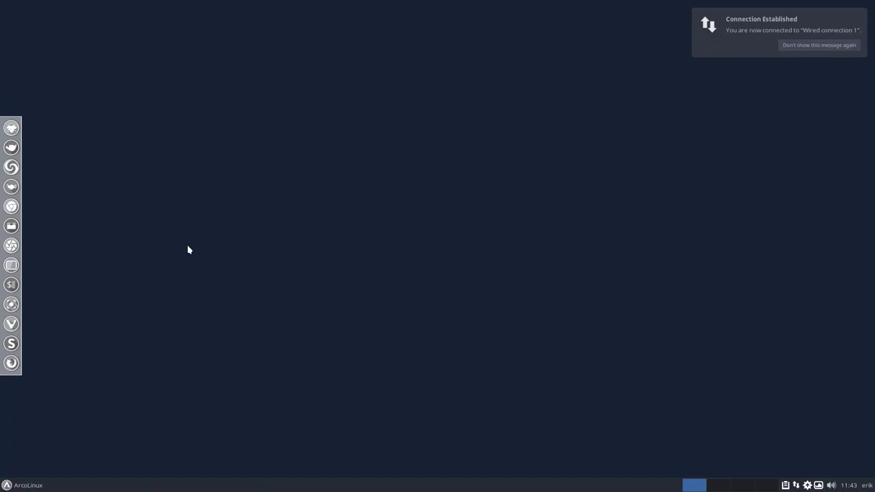